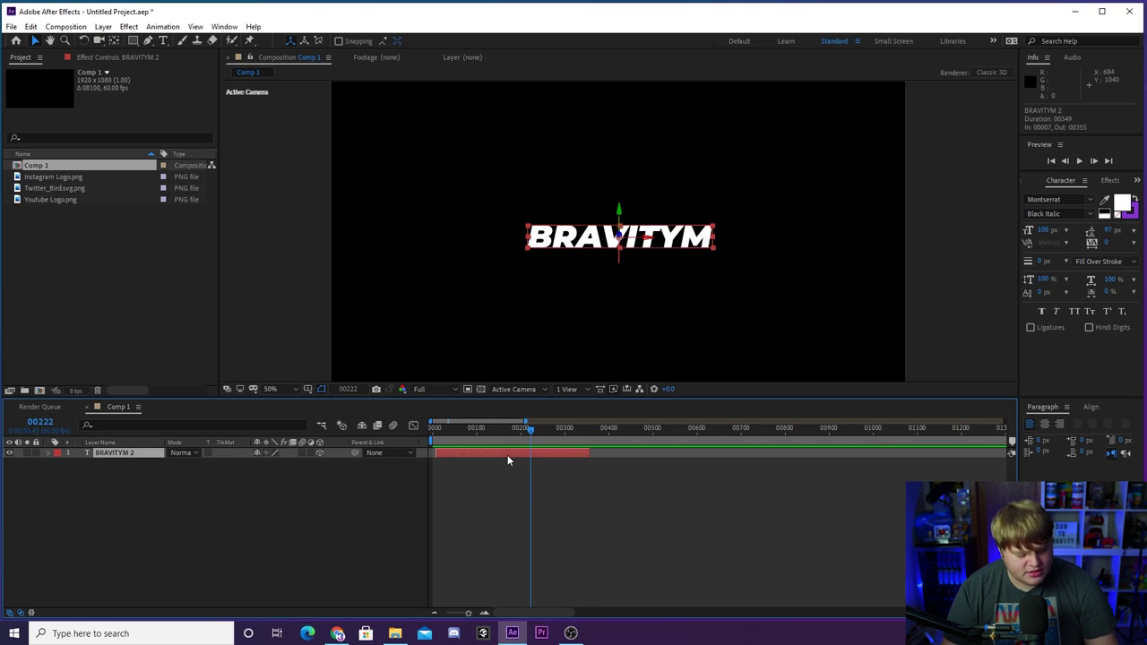
- Duplicate the BRAVITYM text layer and move one of the two to start near frame 307, overlapping the other's end, and preview it
key("ctrl+d")
left_click_drag(468, 462, 600, 464)
left_click_drag(554, 431, 579, 442)
left_click(484, 616)
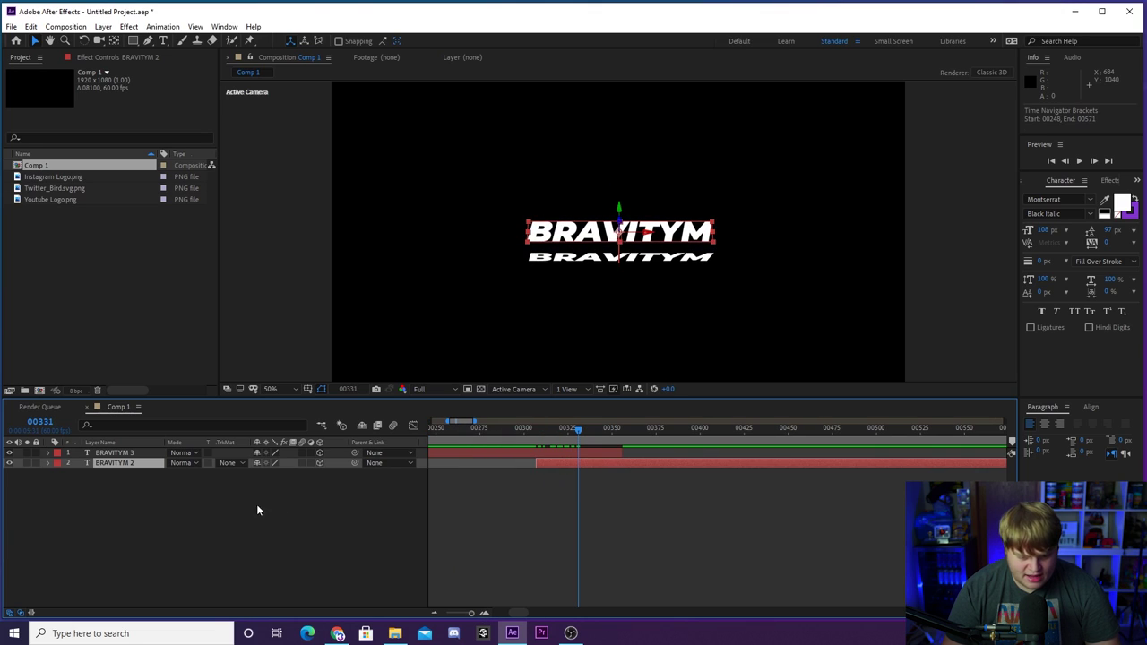
left_click(48, 465)
left_click_drag(567, 459, 595, 433)
key("space")
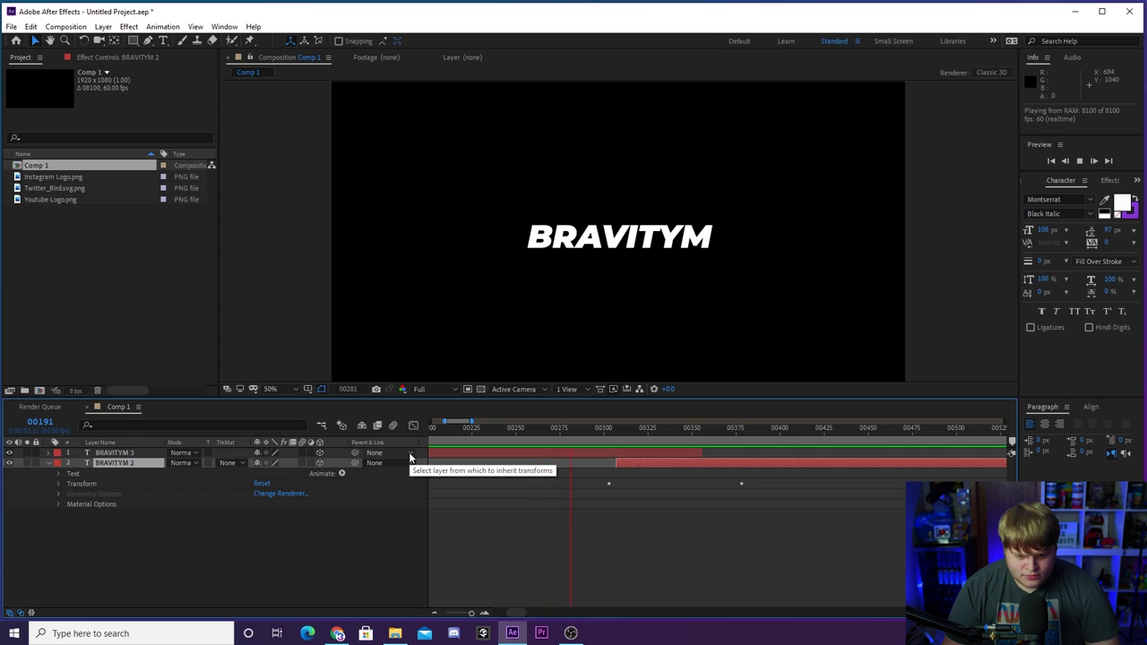
key("space")
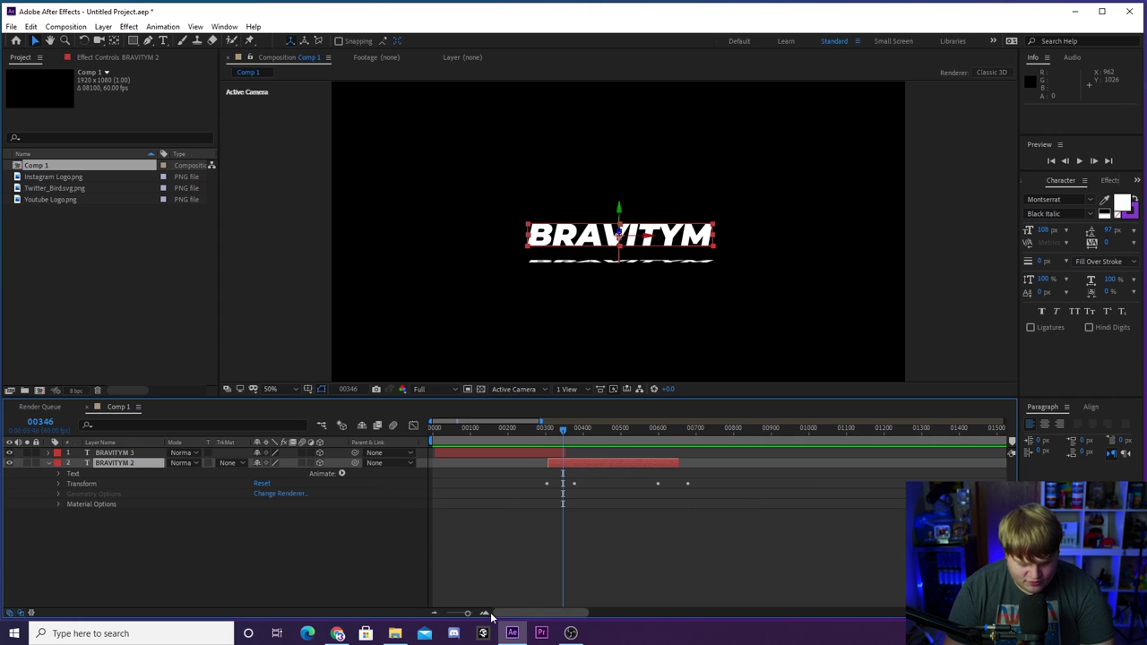
- Step frame by frame from frame 356 to frame 378 to examine the transition between the two overlapping text layers
left_click(486, 614)
left_click(486, 614)
left_click(486, 614)
left_click_drag(584, 428, 592, 428)
left_click(567, 455)
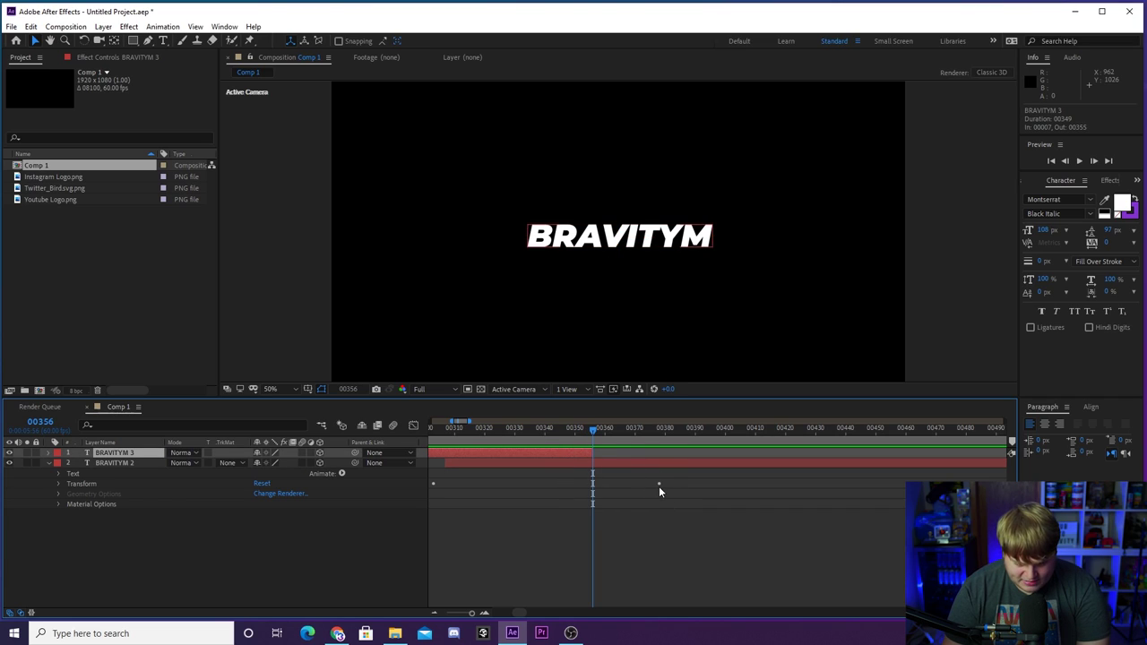
key("Page_Down")
key("Page_Down")
key("Page_Down")
key("Page_Down")
key("Page_Down")
key("Page_Down")
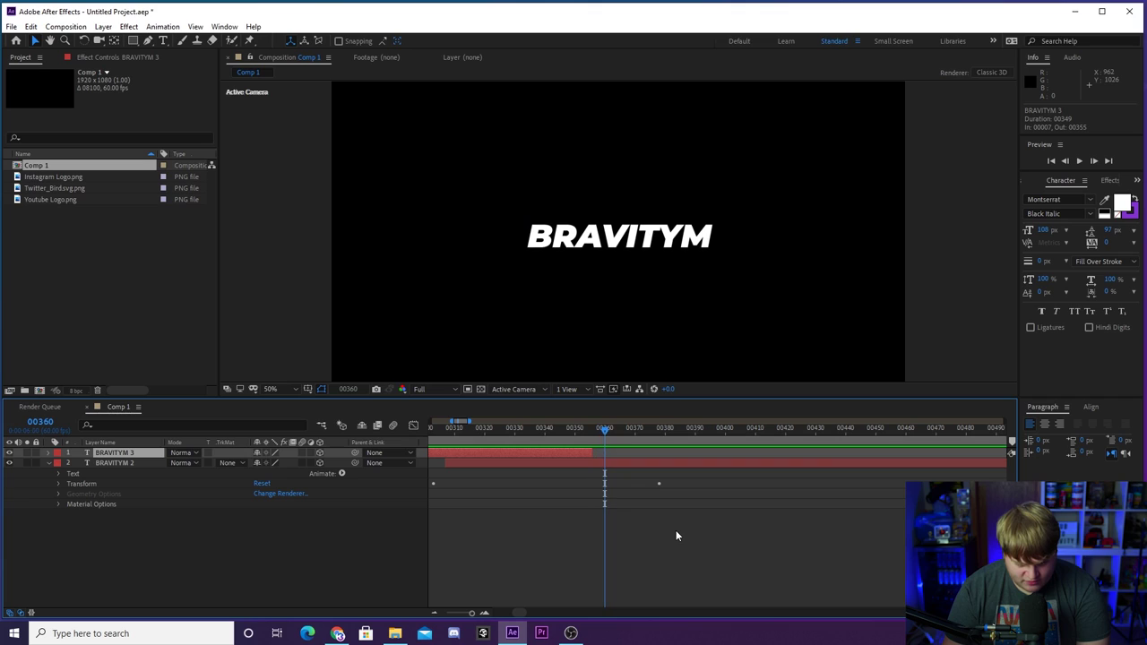
key("Page_Down")
key("Page_Down")
key("Page_Down")
key("Page_Down")
key("Page_Down")
key("Page_Down")
key("Page_Down")
key("Page_Down")
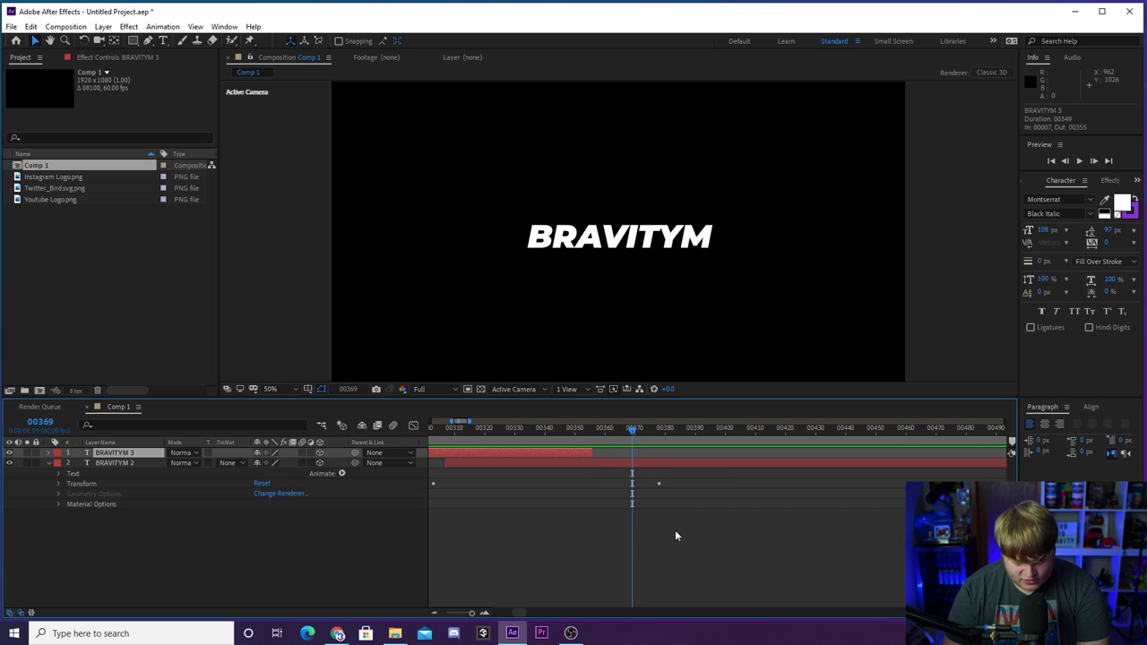
key("Page_Down")
key("Page_Down")
key("Page_Down")
key("Page_Down")
key("Page_Down")
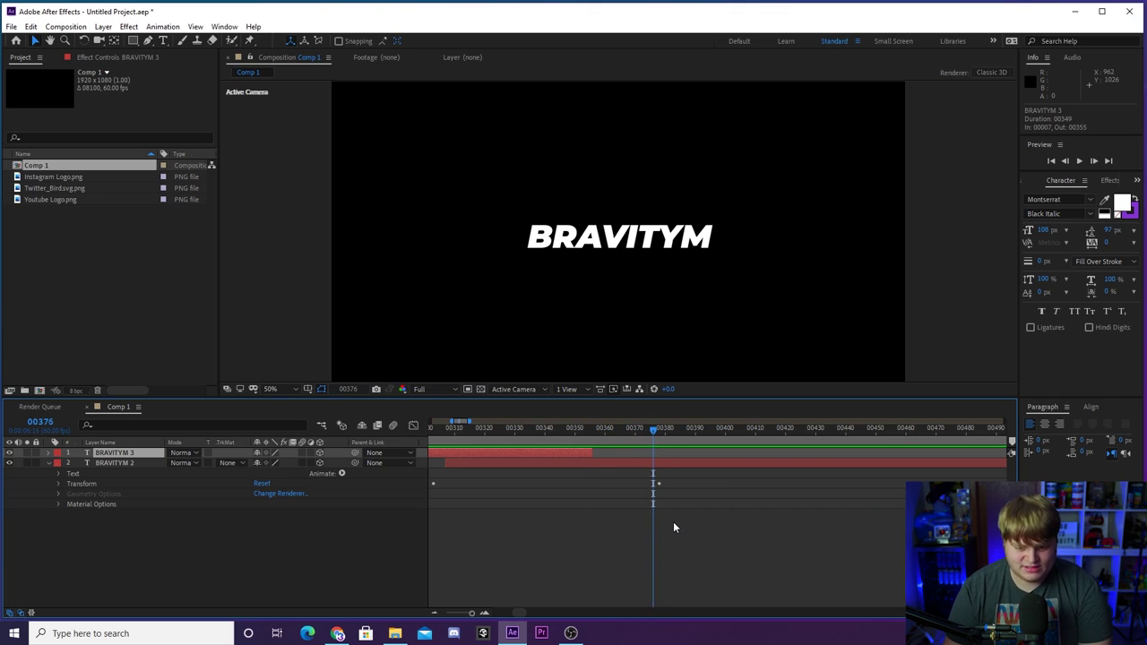
key("Page_Down")
key("Page_Down")
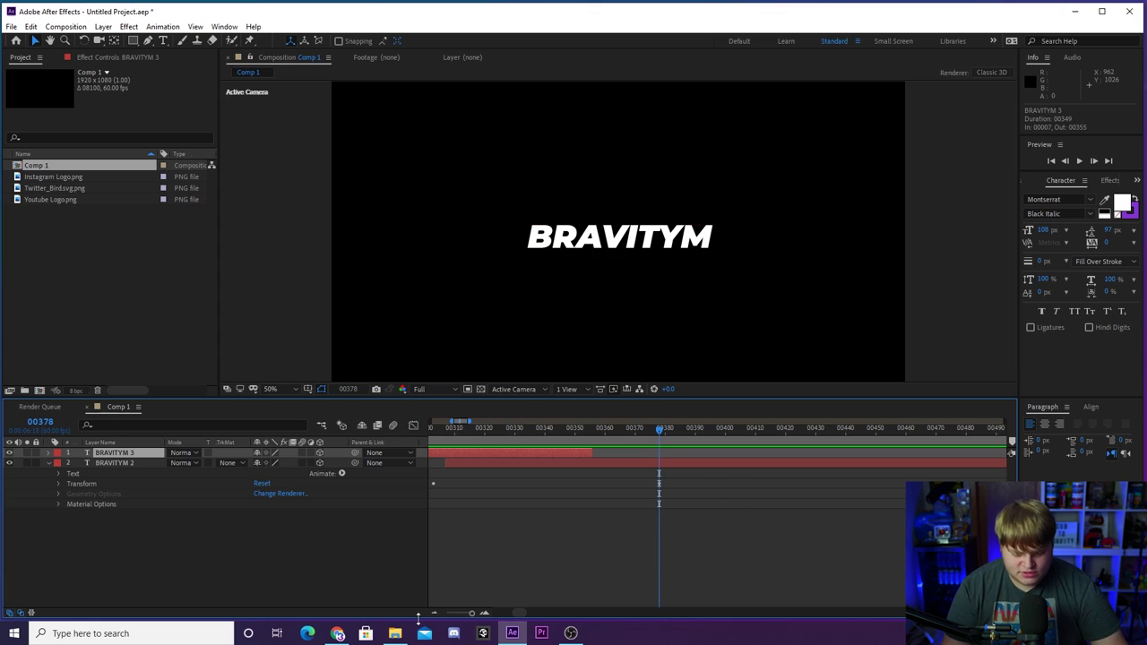
- Duplicate the second text layer and move the lowest layer to start at frame 584 as the third repetition
left_click(435, 614)
left_click(436, 614)
left_click(577, 465)
key("ctrl+d")
left_click_drag(578, 473, 731, 474)
left_click(722, 429)
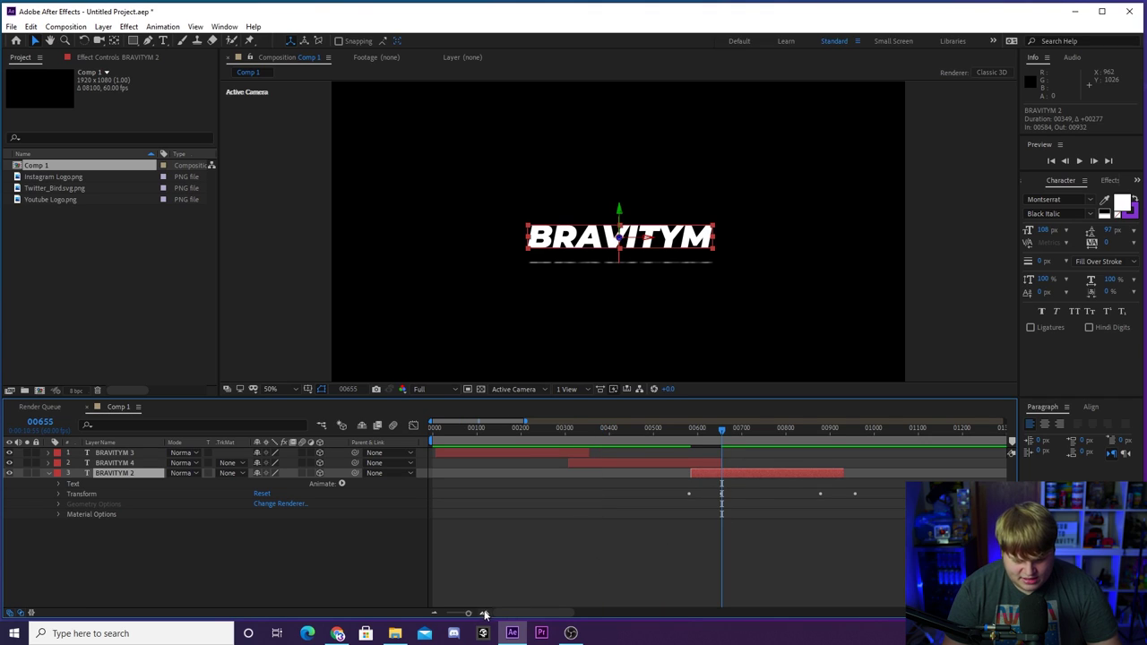
- Shift the third text layer later in time so that it starts near frame 605
left_click(485, 615)
left_click(728, 435)
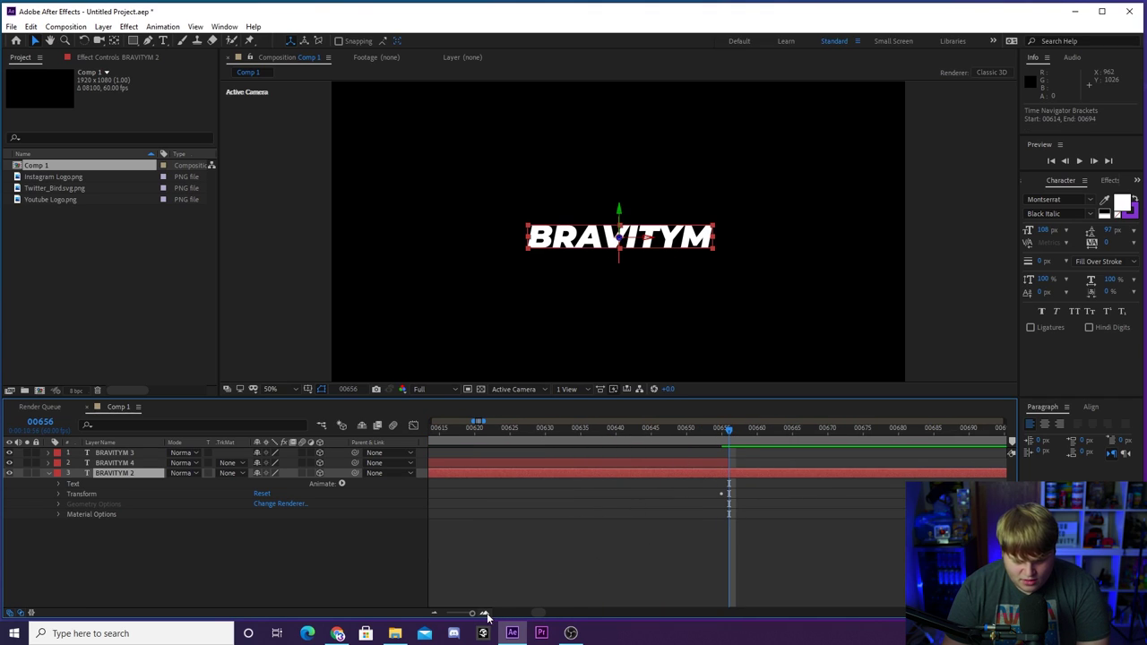
left_click(434, 615)
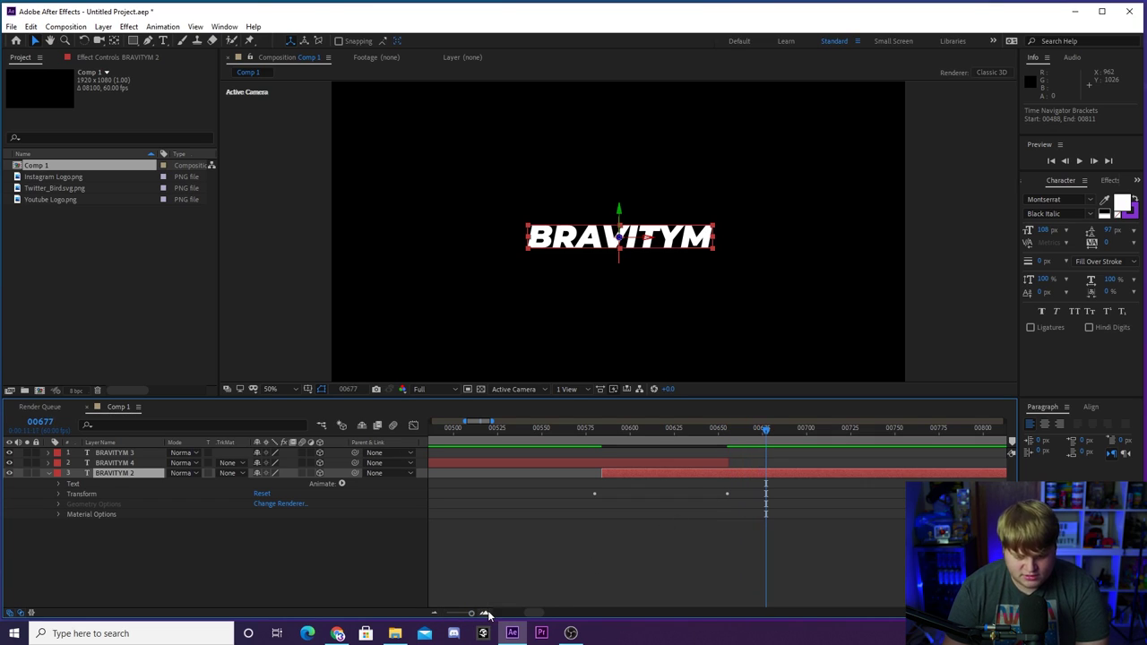
left_click(487, 613)
left_click_drag(679, 475, 762, 480)
left_click(640, 541)
left_click(434, 614)
left_click(434, 614)
- Play the composition from frame 0 to check the flips between the three text layers, with the layer properties collapsed
left_click(621, 431)
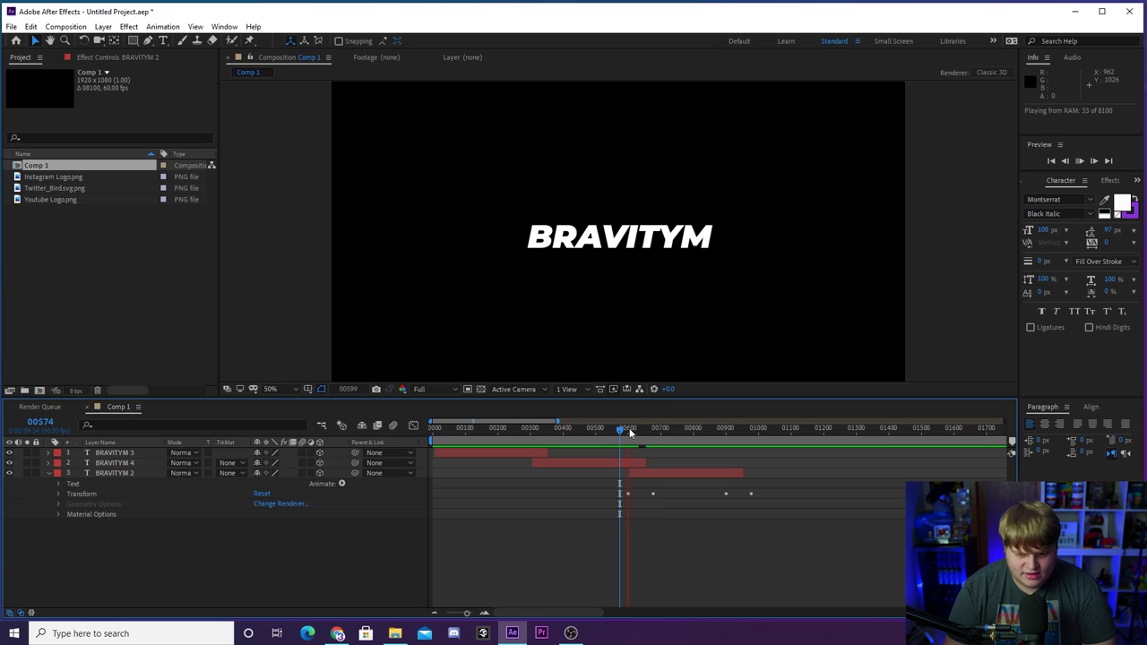
left_click(616, 430)
left_click_drag(620, 439, 355, 427)
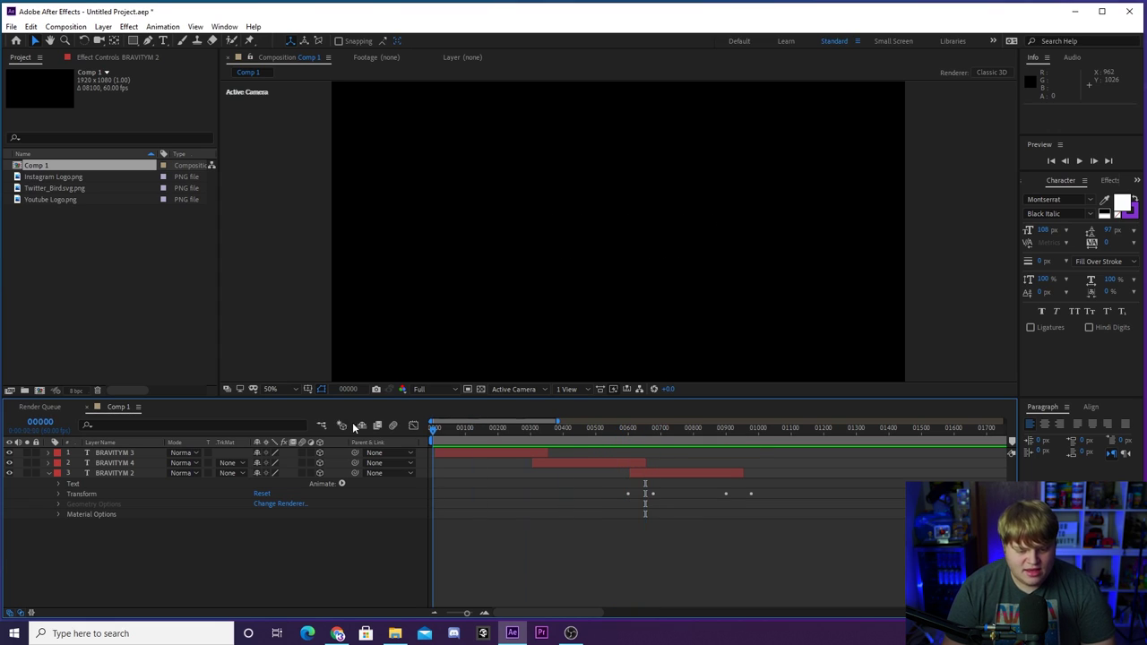
left_click(47, 474)
key("space")
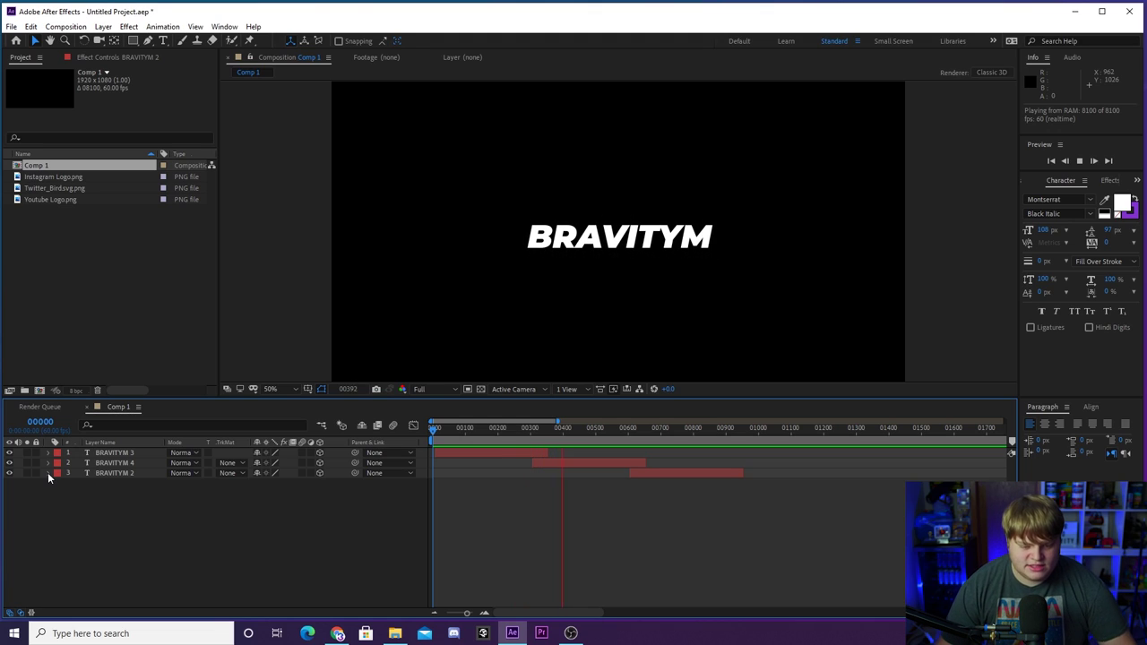
key("space")
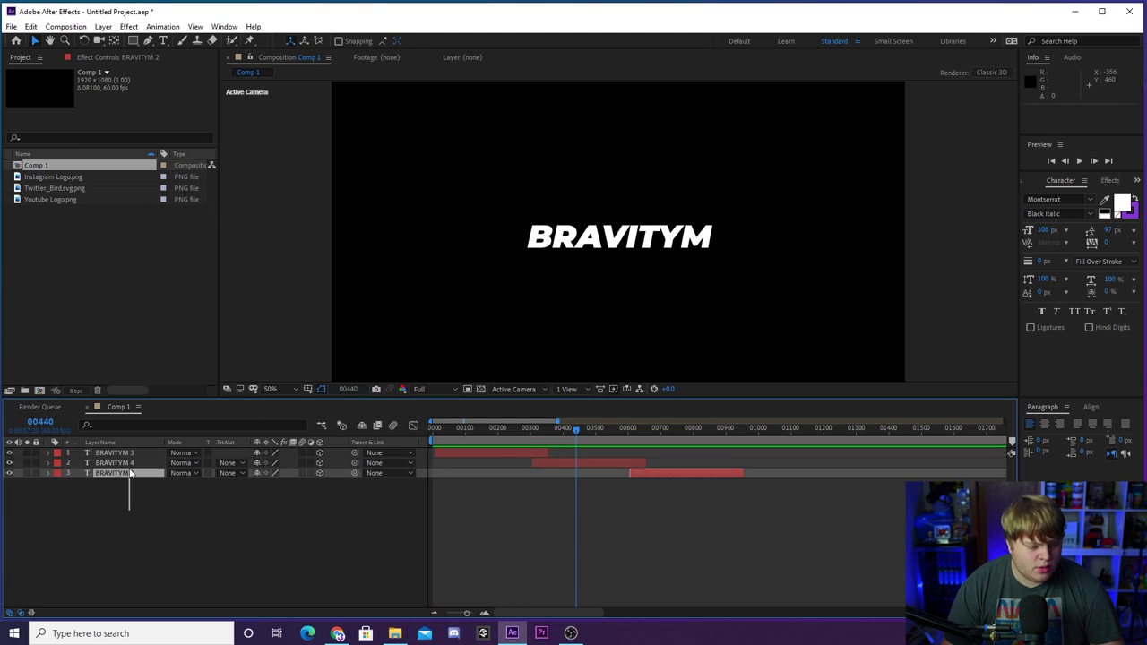
- Pre-compose the three BRAVITYM text layers into a new composition named Text
left_click_drag(132, 490, 138, 459)
right_click(139, 462)
left_click_drag(131, 528, 139, 458)
right_click(139, 462)
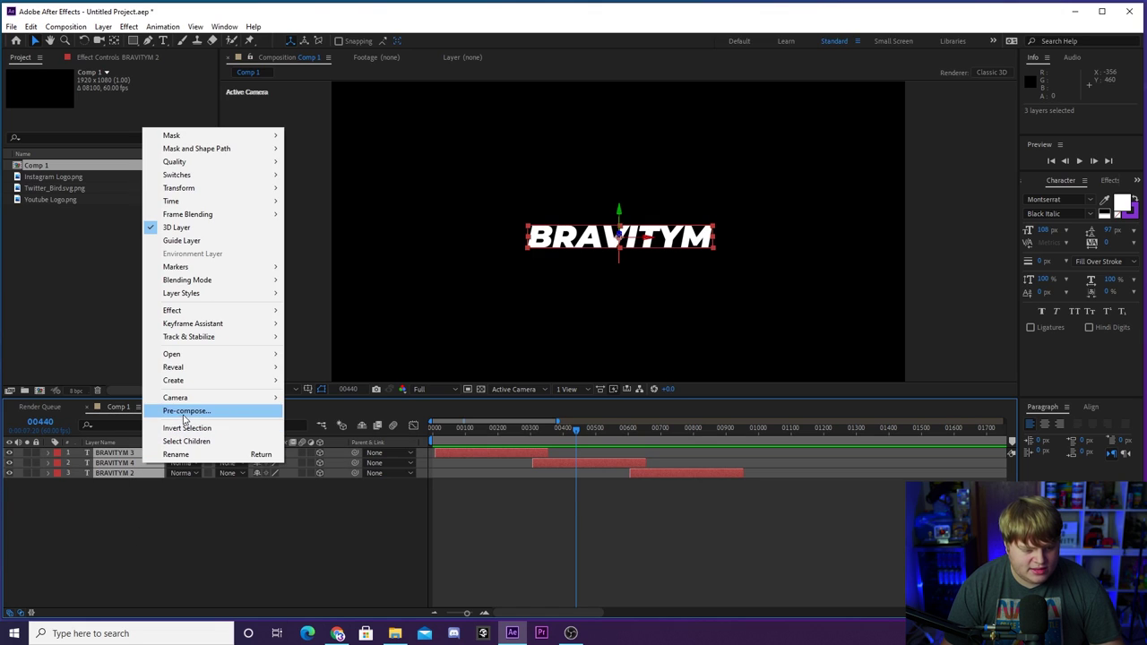
left_click(184, 417)
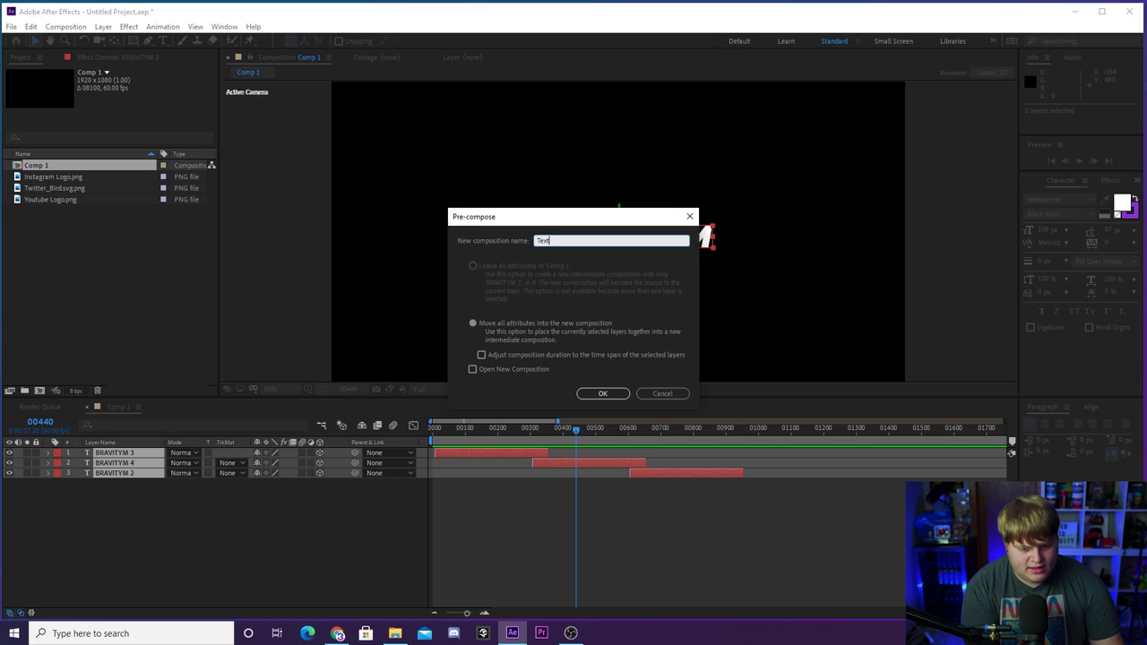
type("Text")
left_click(604, 394)
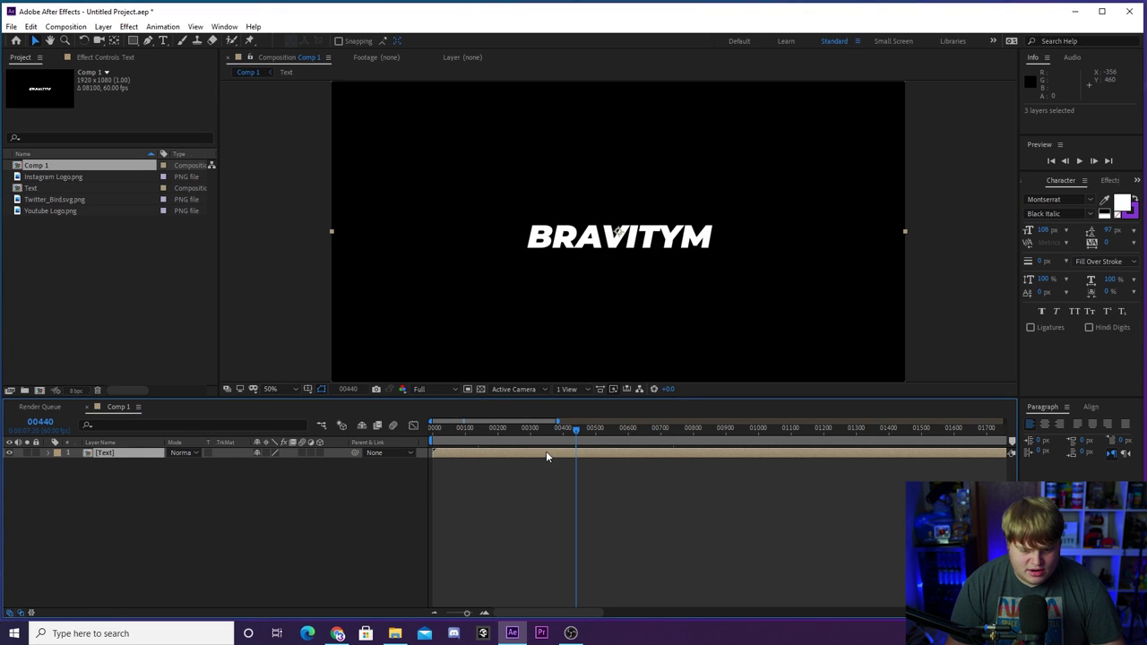
- Add Twitter_Bird.svg.png above the Text layer from frame 0 and scale it down to about 21.3%
left_click_drag(554, 429, 434, 428)
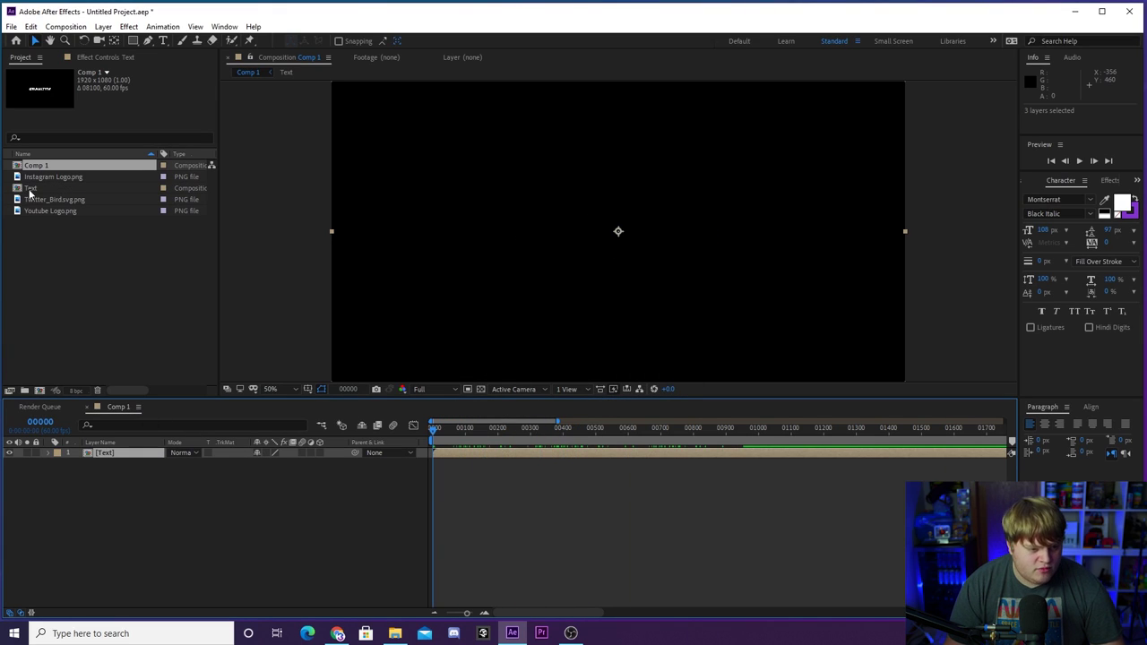
left_click_drag(50, 200, 103, 451)
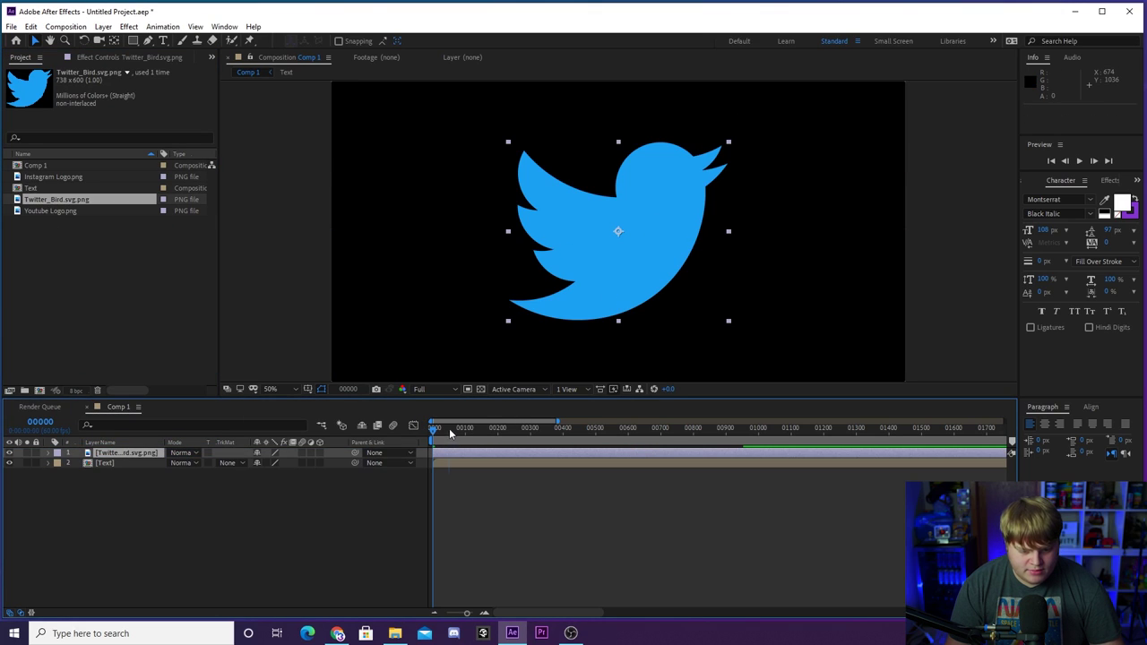
left_click_drag(451, 428, 468, 428)
left_click_drag(728, 140, 658, 218)
- Nudge the Twitter logo vertically to position 960, 556 so it lines up with the text
key("Up")
key("Up")
key("Down")
key("Down")
key("Down")
key("Down")
key("Down")
key("Down")
key("Down")
key("Down")
key("Down")
key("Down")
key("Down")
key("Down")
key("Down")
key("Down")
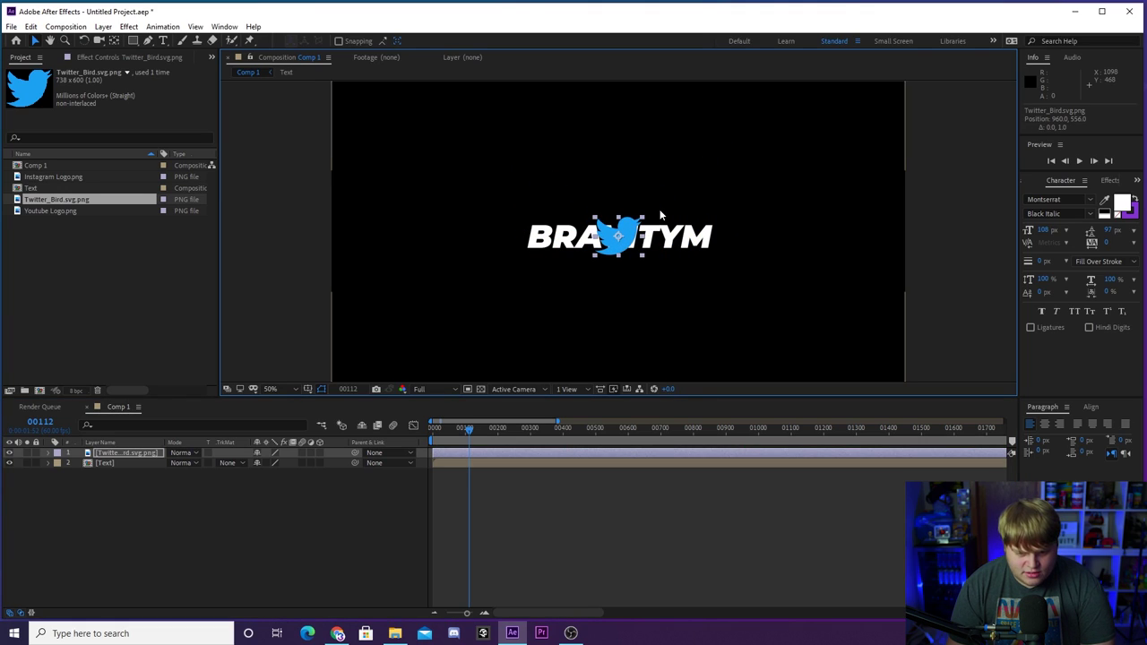
mouse_move(470, 431)
left_mouse_down()
mouse_move(490, 434)
mouse_move(481, 433)
left_mouse_up()
key("Down")
key("Down")
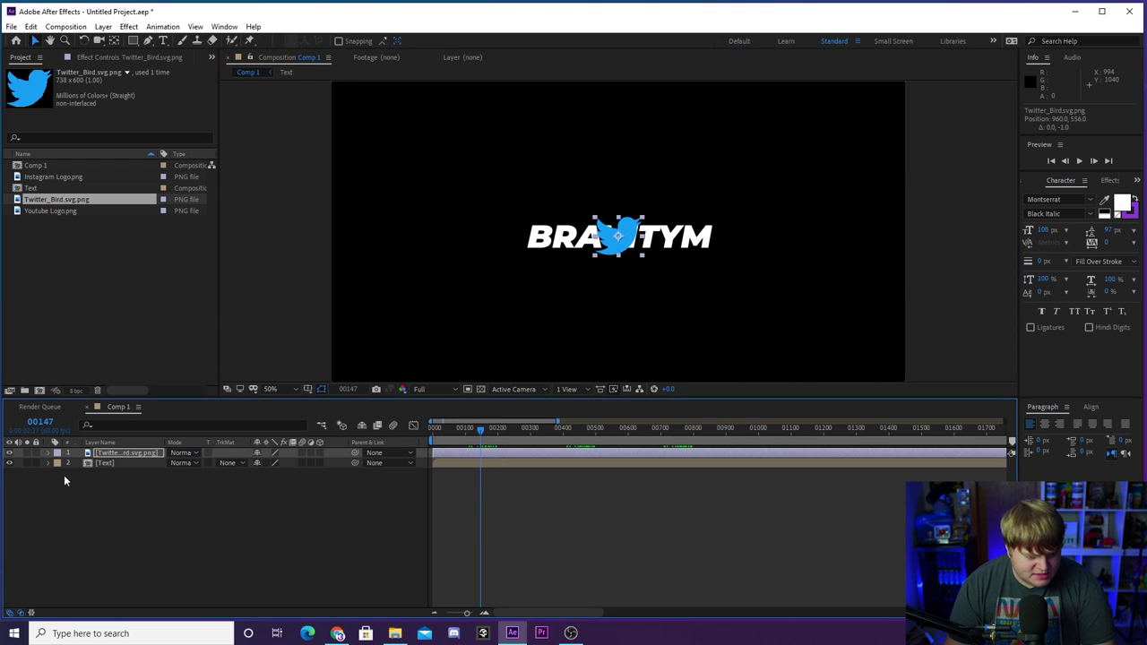
- Set the Twitter logo's position to 568, 554 so it sits directly before the BRAVITYM text
left_click(49, 453)
left_click(59, 464)
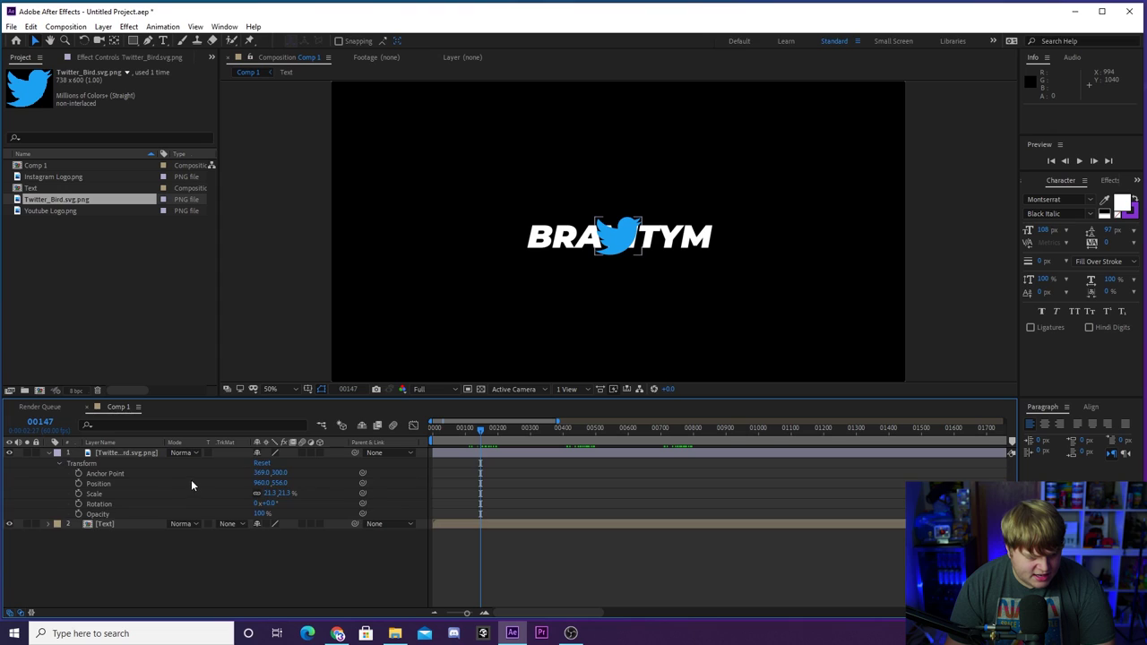
left_click_drag(260, 483, 51, 506)
key("Up")
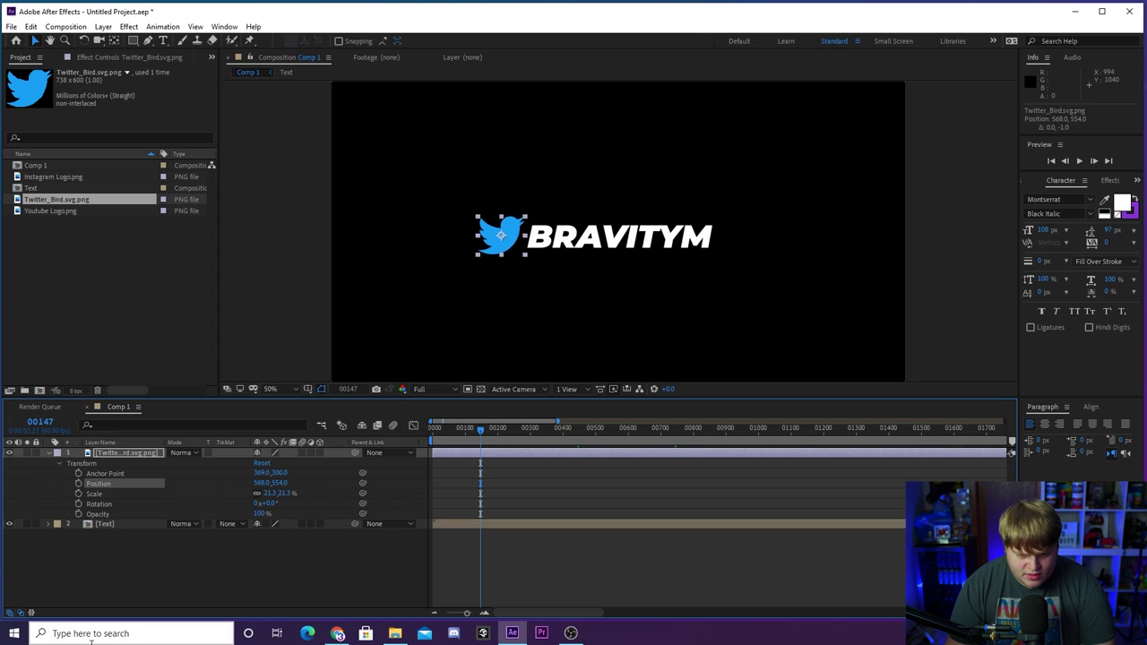
left_click(243, 599)
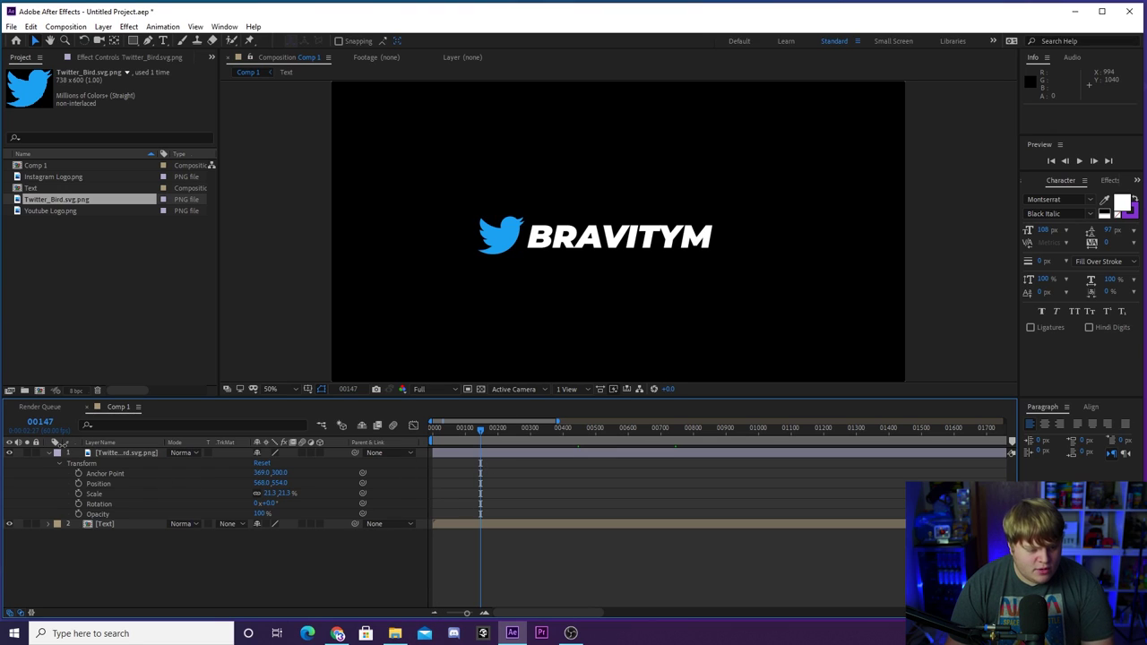
left_click(49, 453)
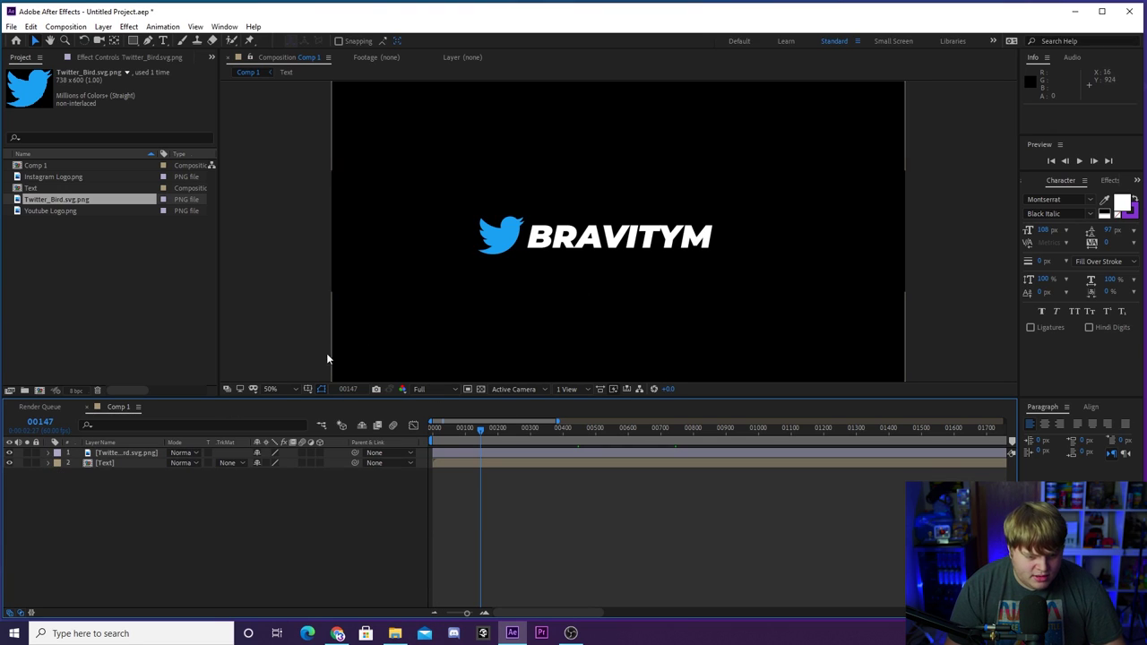
- Show the title/action safe guides and move the Twitter logo and Text layers together to the centre of the frame
left_click(308, 388)
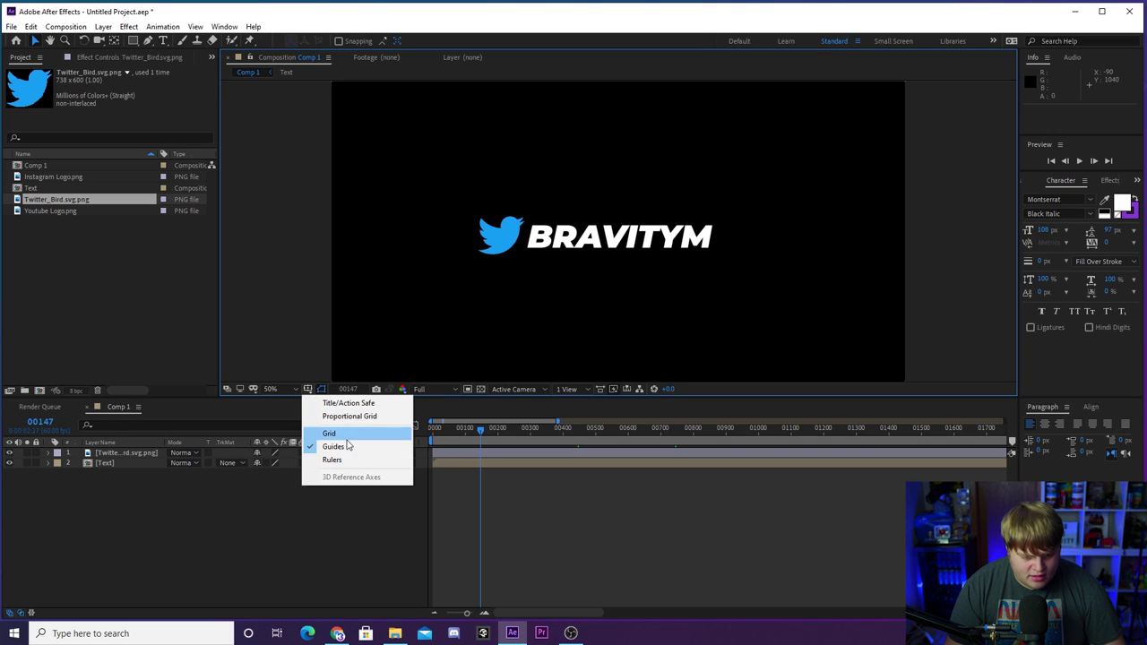
left_click(353, 417)
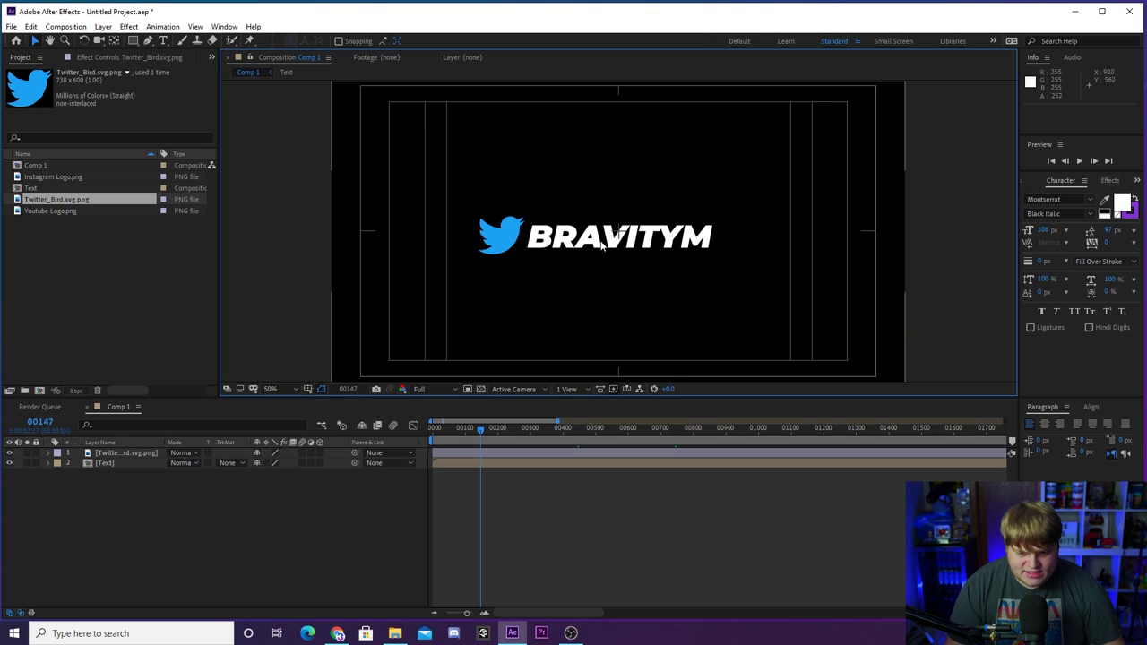
left_click_drag(122, 471, 125, 450)
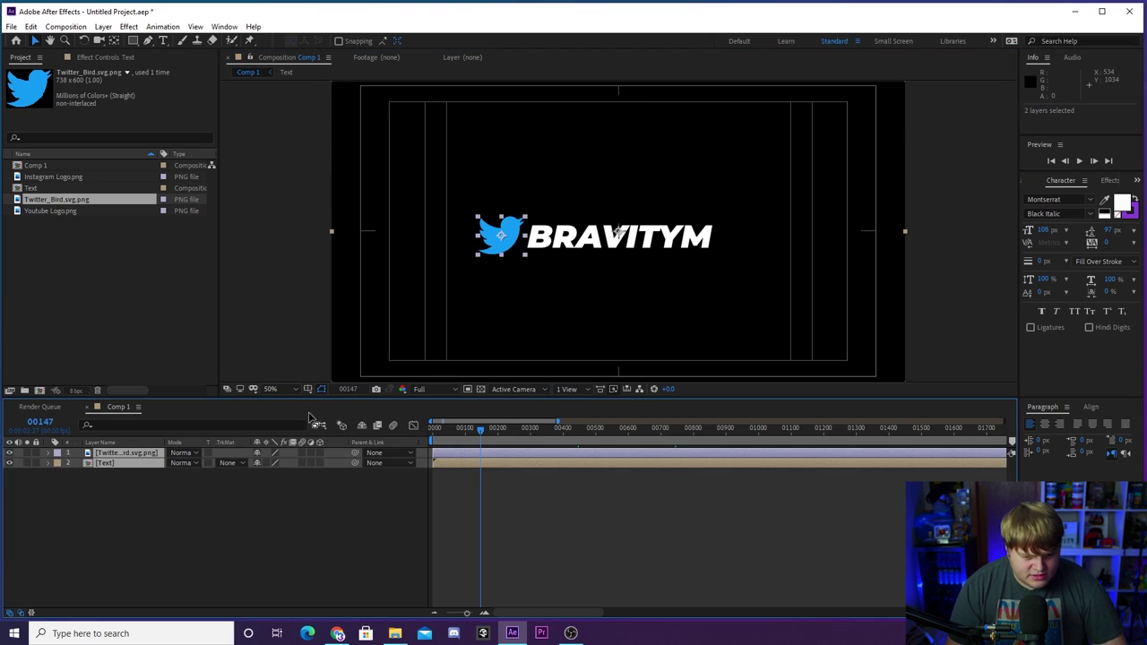
left_click_drag(676, 253, 707, 247)
key("Left")
key("Left")
key("Left")
key("Left")
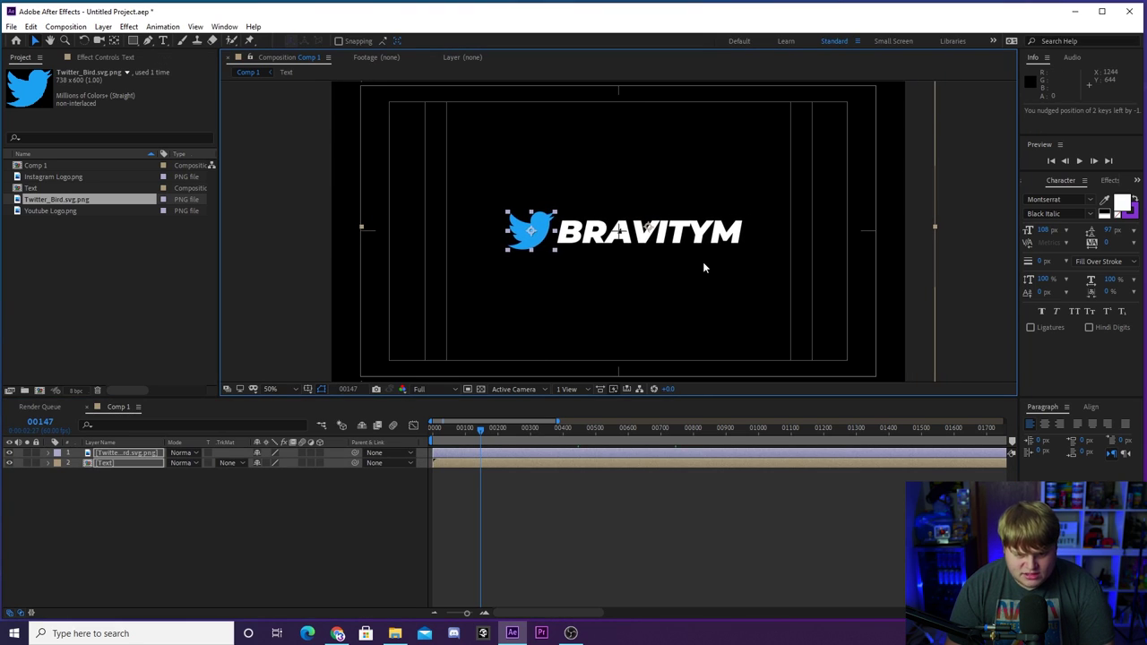
key("Up")
key("Up")
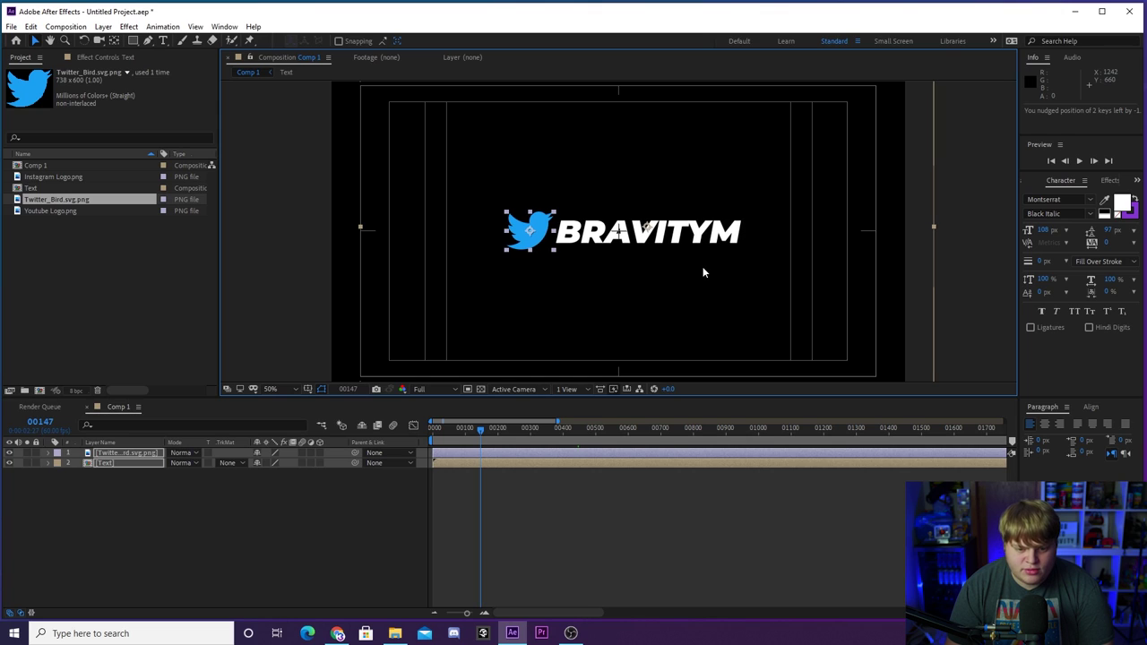
left_click(406, 562)
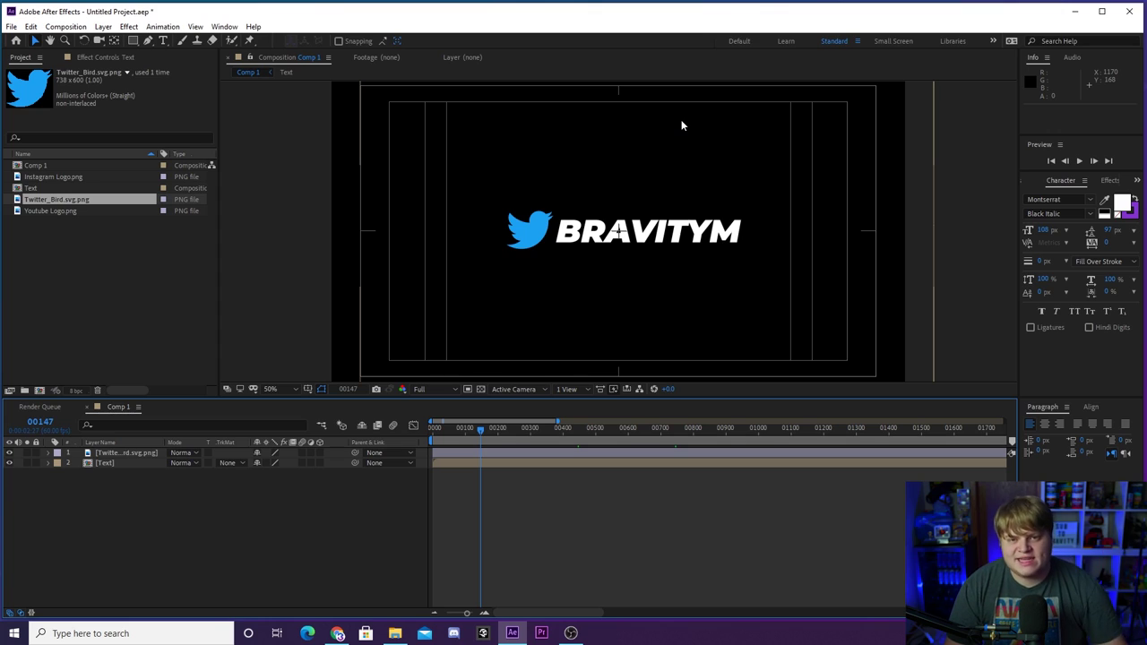
- Hide the title/action safe guides and go to frame 0 with the Twitter logo layer selected
left_click(308, 389)
left_click(349, 404)
scroll(615, 251, "down", 3)
scroll(615, 251, "up", 3)
left_click(523, 225)
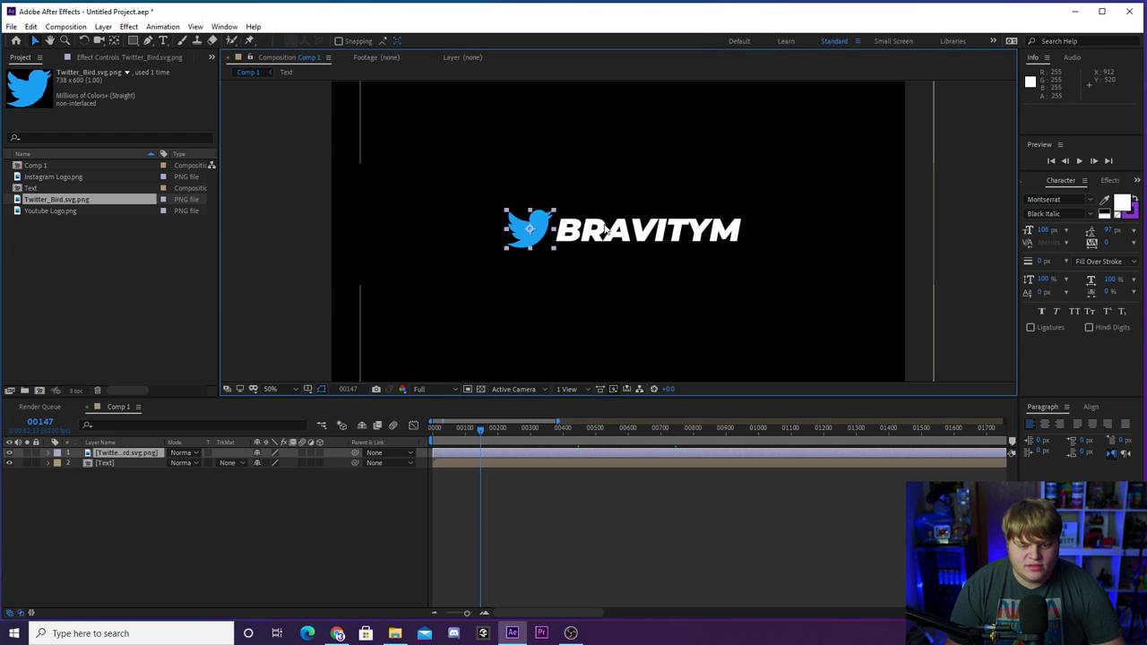
scroll(605, 231, "down", 3)
scroll(591, 224, "up", 3)
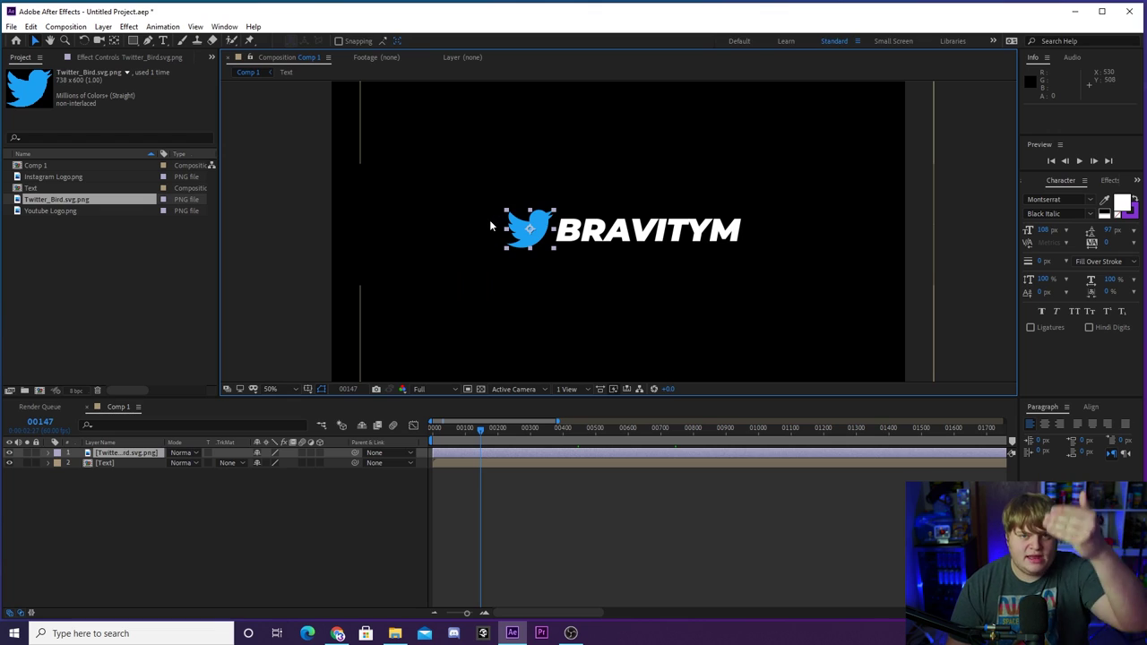
left_click(432, 428)
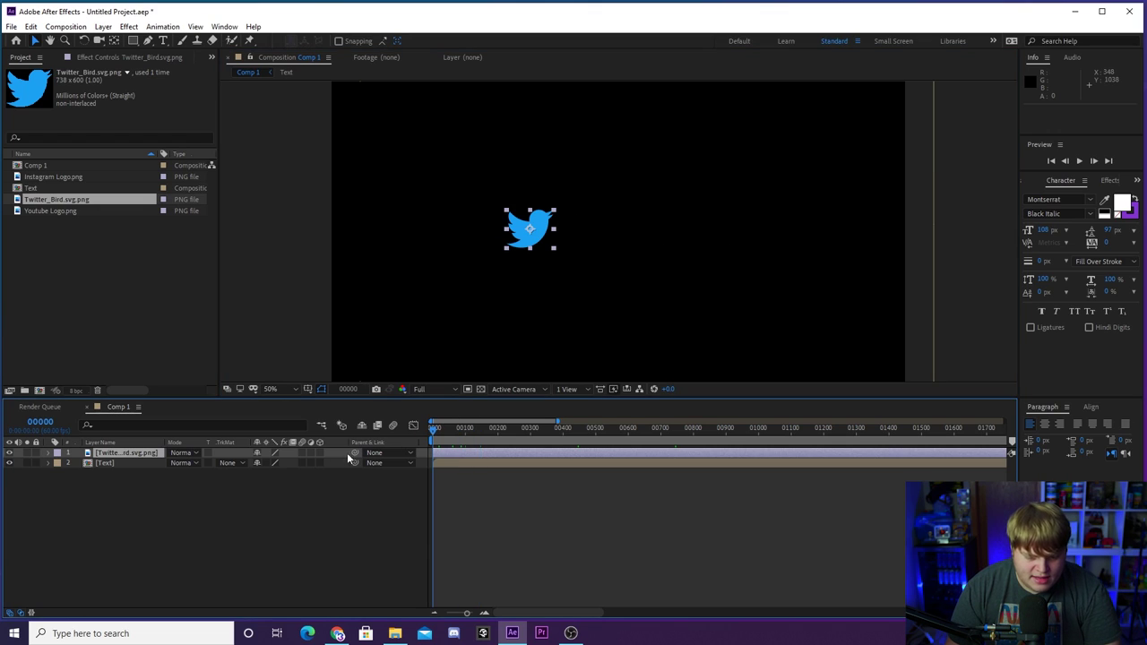
- Keyframe the Twitter logo's position to drop from 664, 345 at frame 0 to 664, 536 at frame 50, and preview the motion
left_click(49, 453)
left_click(78, 483)
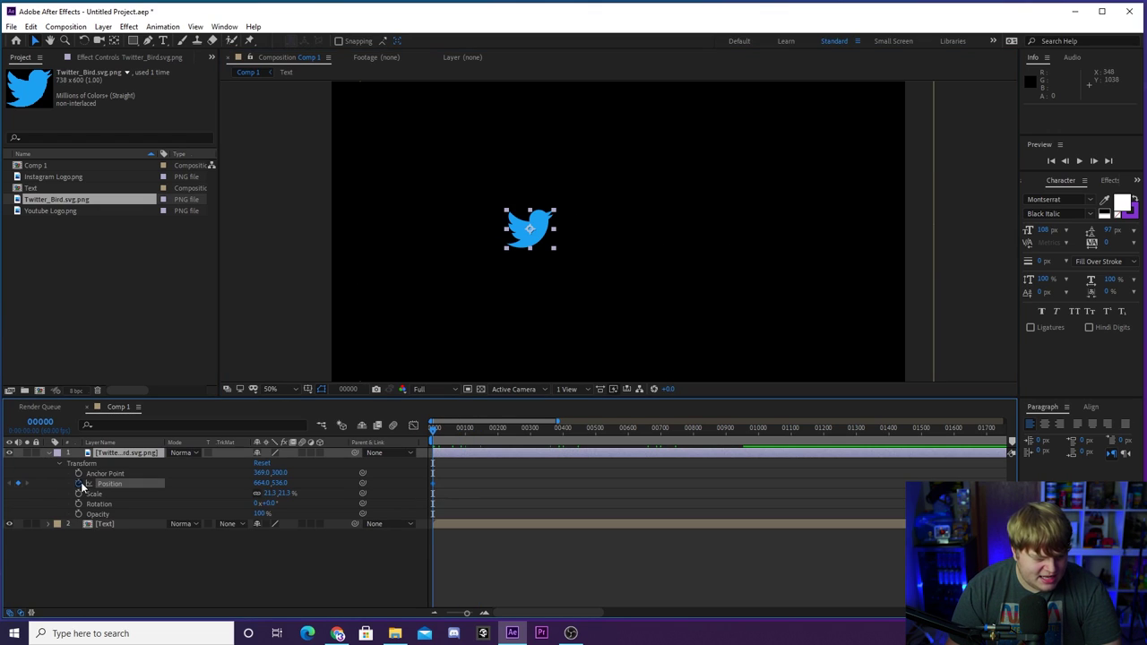
left_click(484, 613)
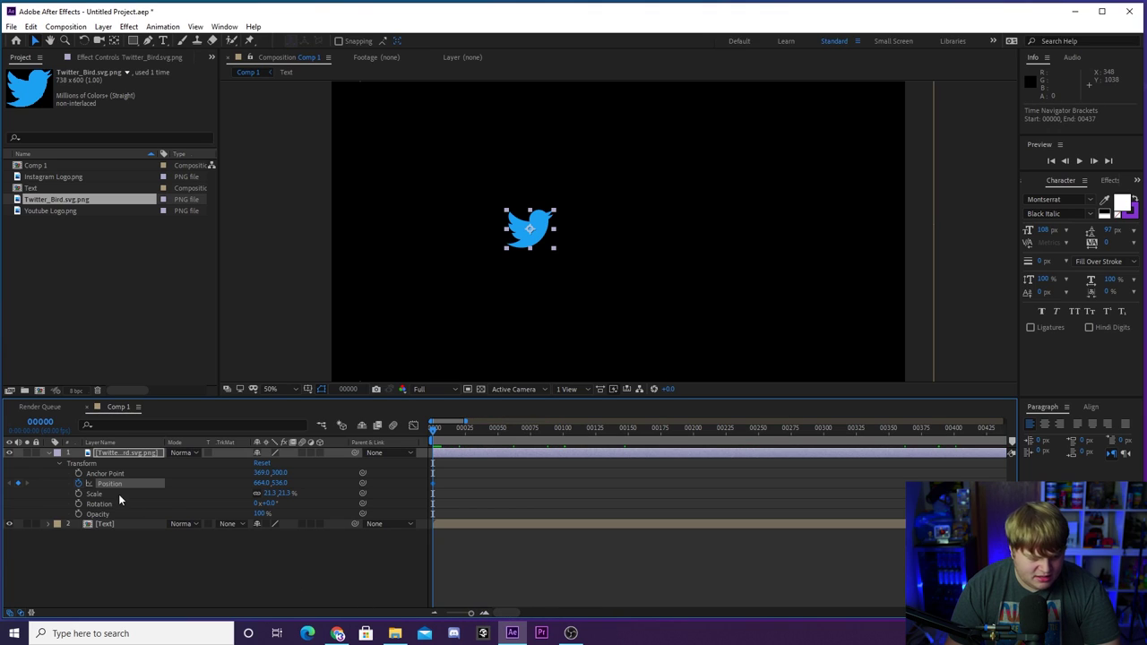
left_click_drag(436, 437, 500, 437)
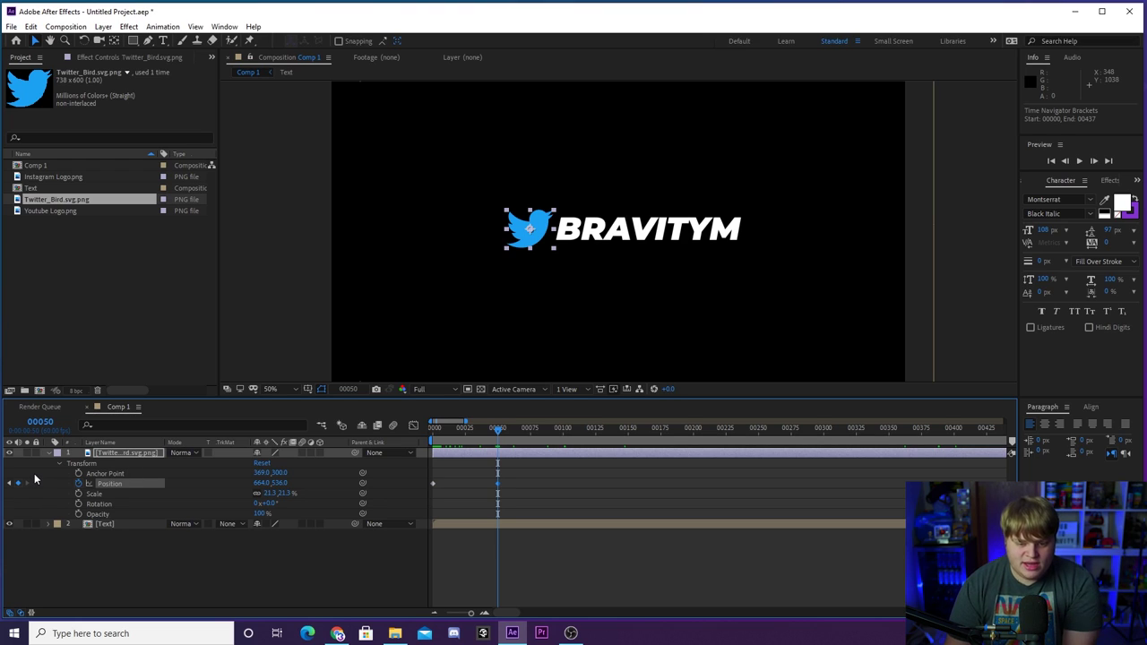
left_click(9, 483)
left_click_drag(281, 491, 161, 493)
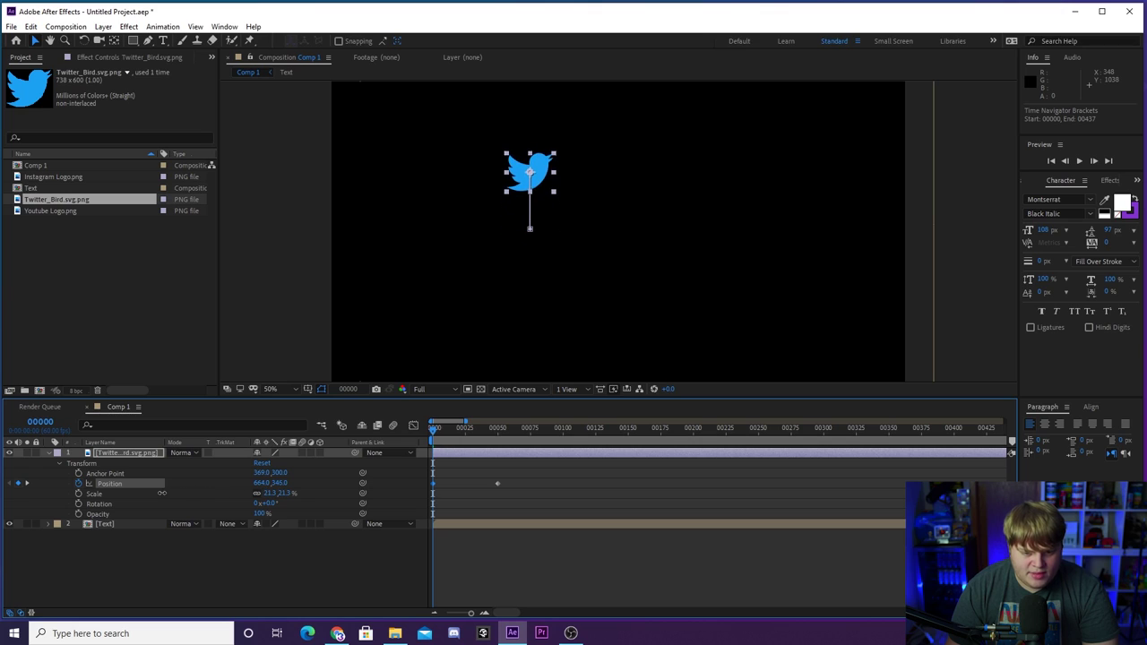
left_click(325, 571)
key("space")
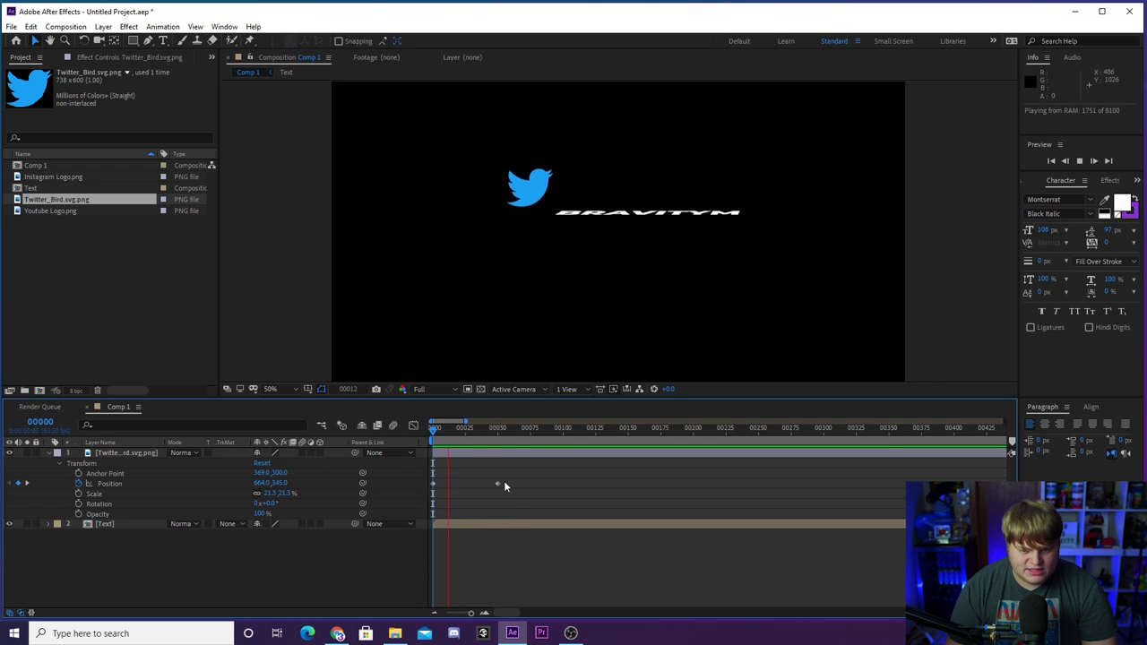
key("space")
- Apply Easy Ease to both Twitter logo position keyframes and shape the speed graph so the speed peaks early and tapers off gradually
left_click_drag(538, 469, 418, 487)
right_click(433, 482)
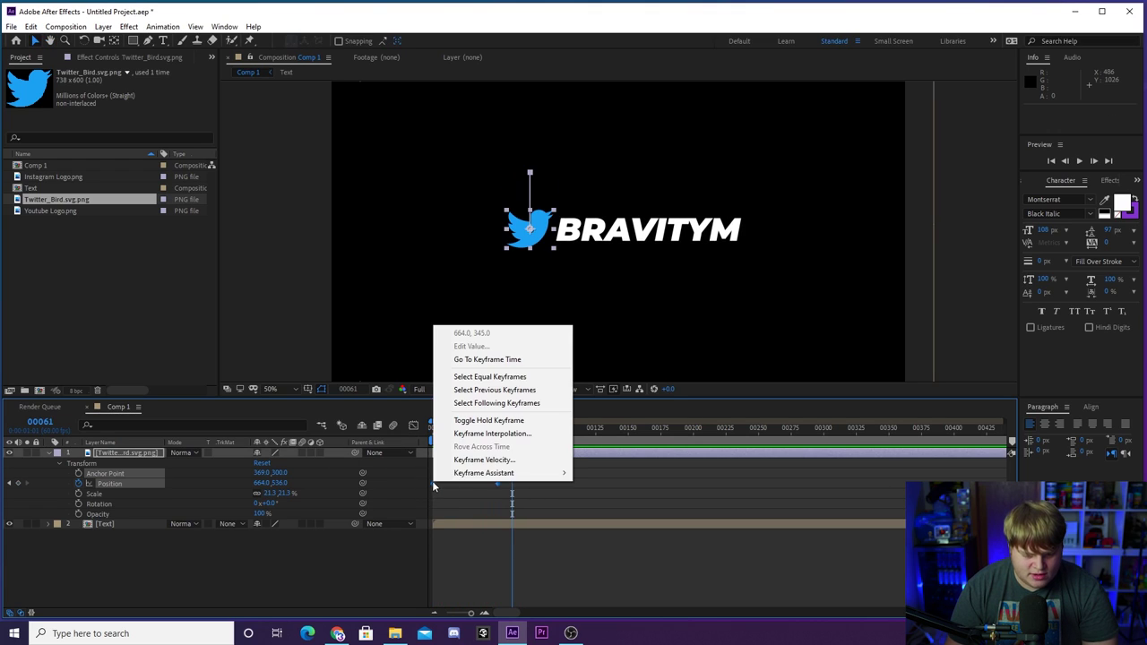
mouse_move(532, 478)
left_click(599, 512)
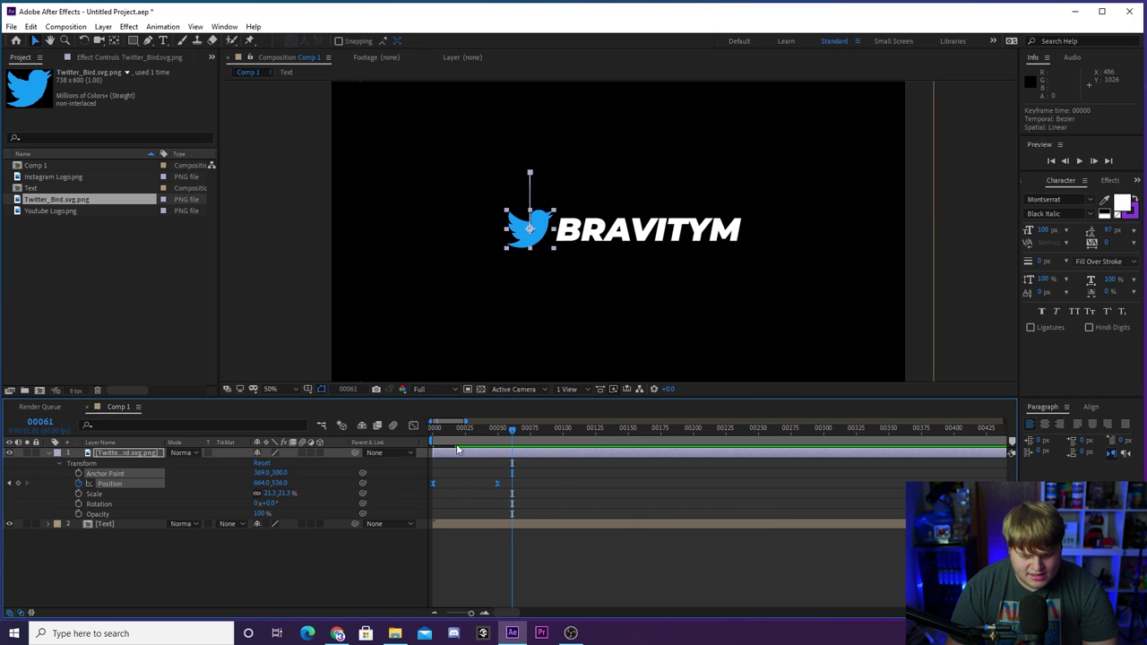
left_click_drag(484, 580, 441, 585)
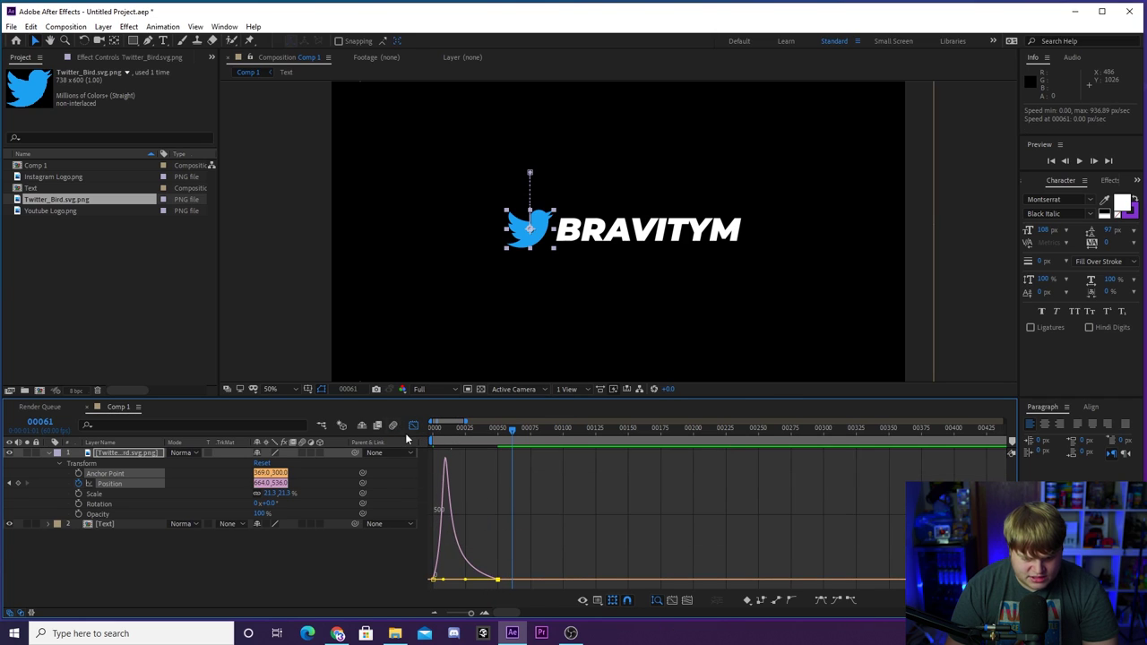
left_click(413, 425)
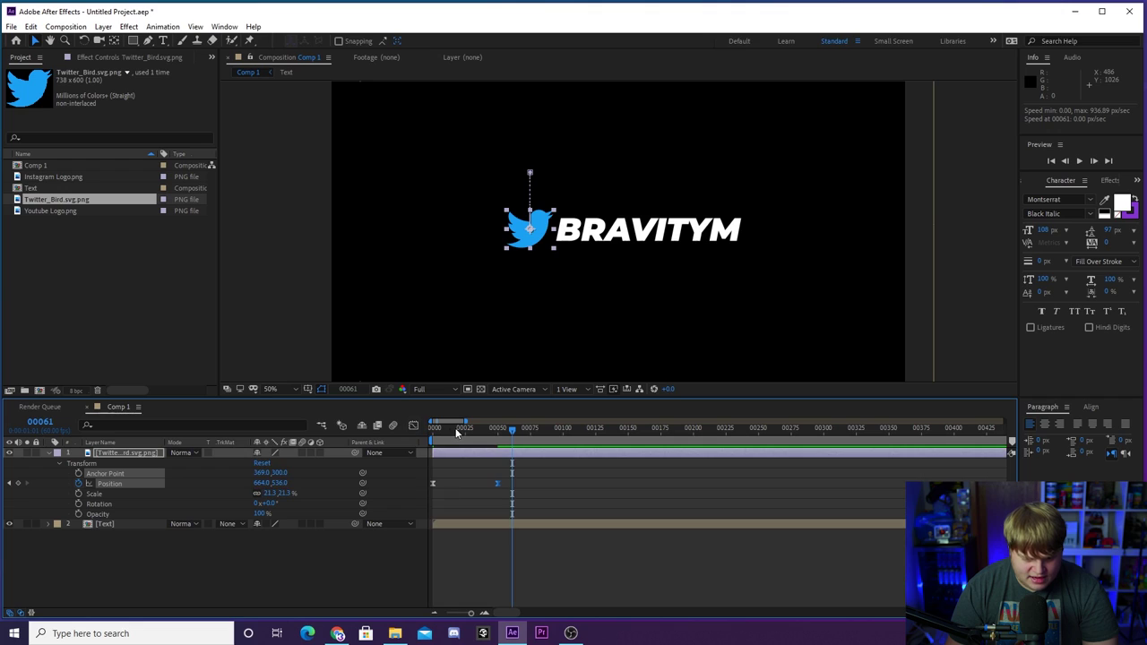
- Play back the Twitter logo's drop animation from frame 0 to check its easing against the flipping text
key("Home")
key("space")
key("semicolon")
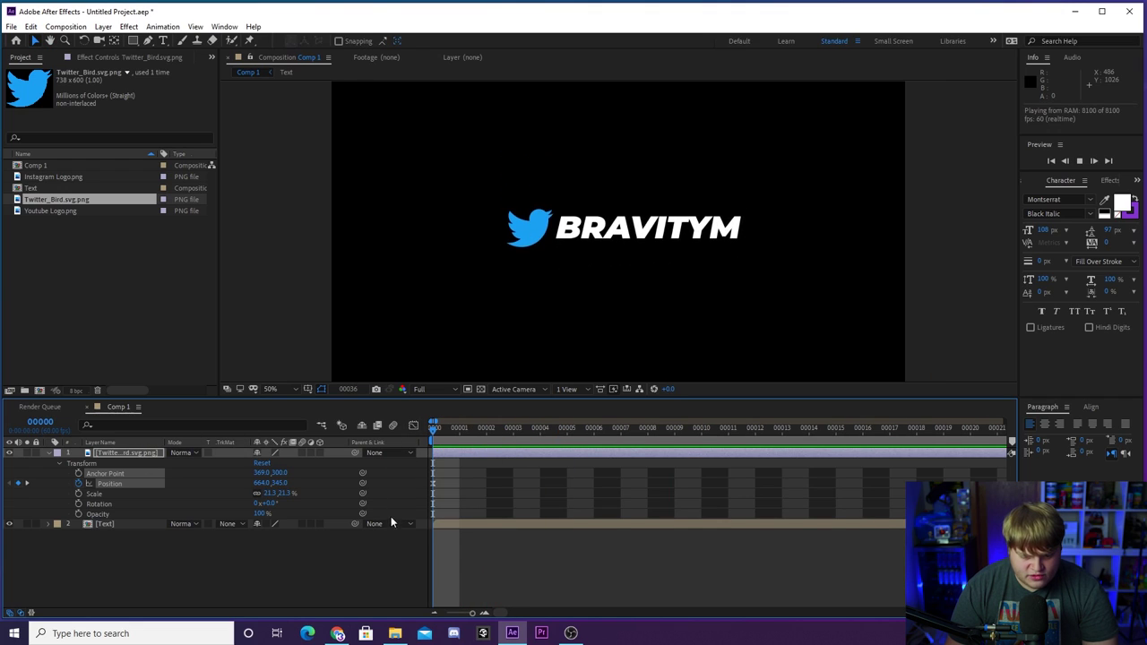
key("space")
left_click(435, 614)
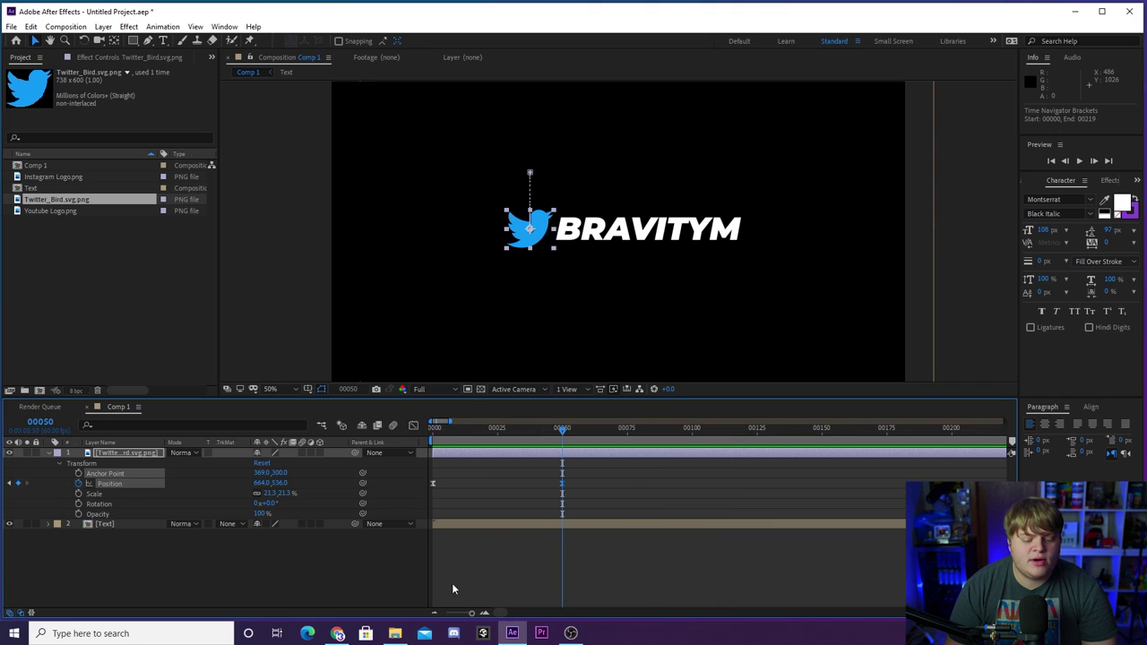
left_click(437, 616)
left_click(332, 566)
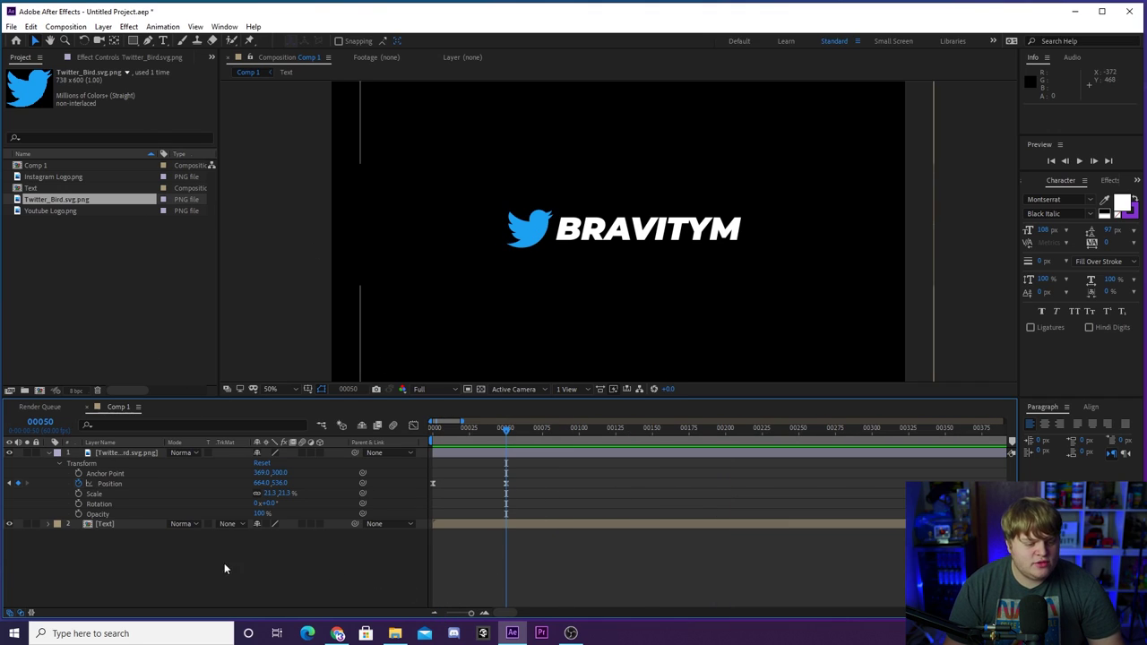
left_click(435, 616)
left_click(435, 616)
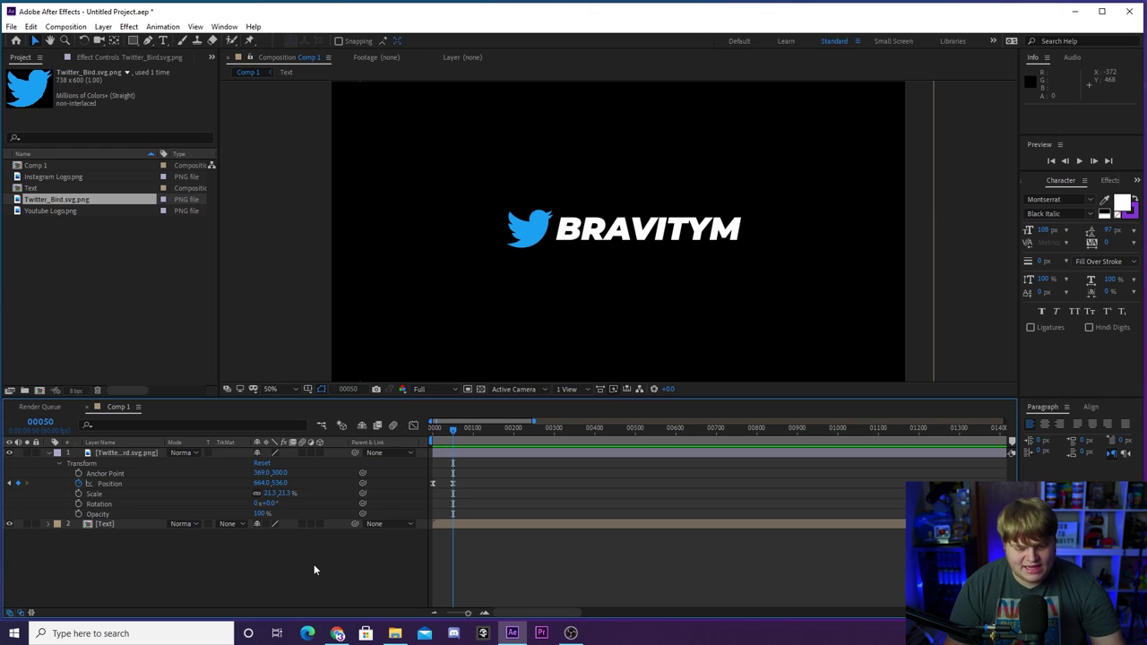
left_click(484, 614)
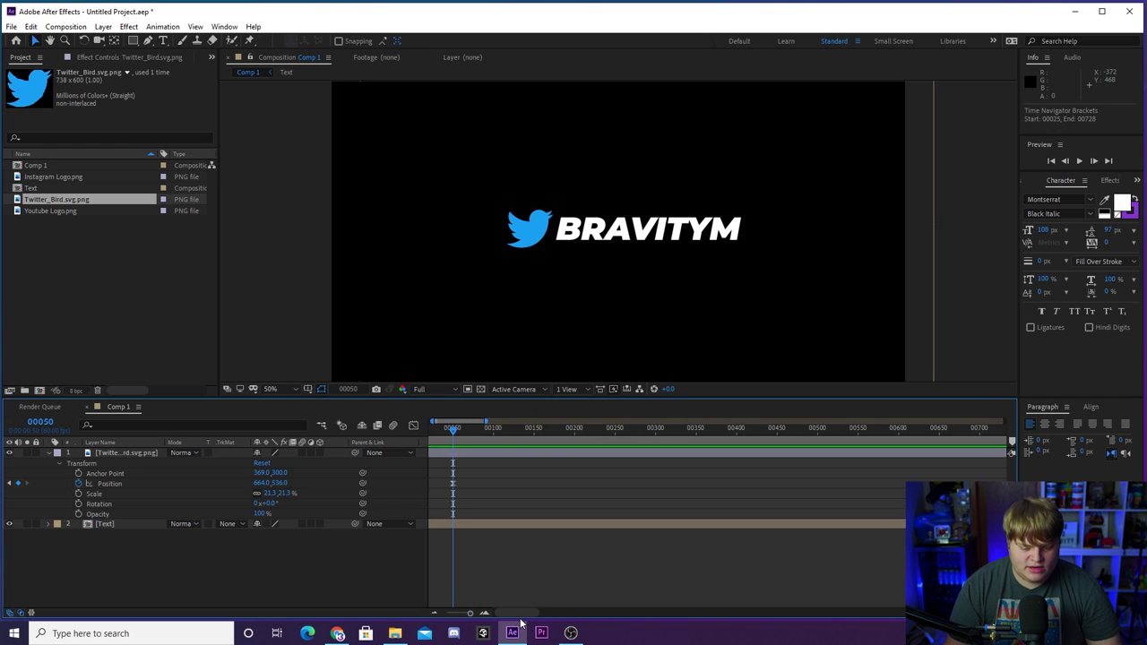
- Create a red 1920 x 1080 px solid layer
left_click(104, 27)
mouse_move(136, 41)
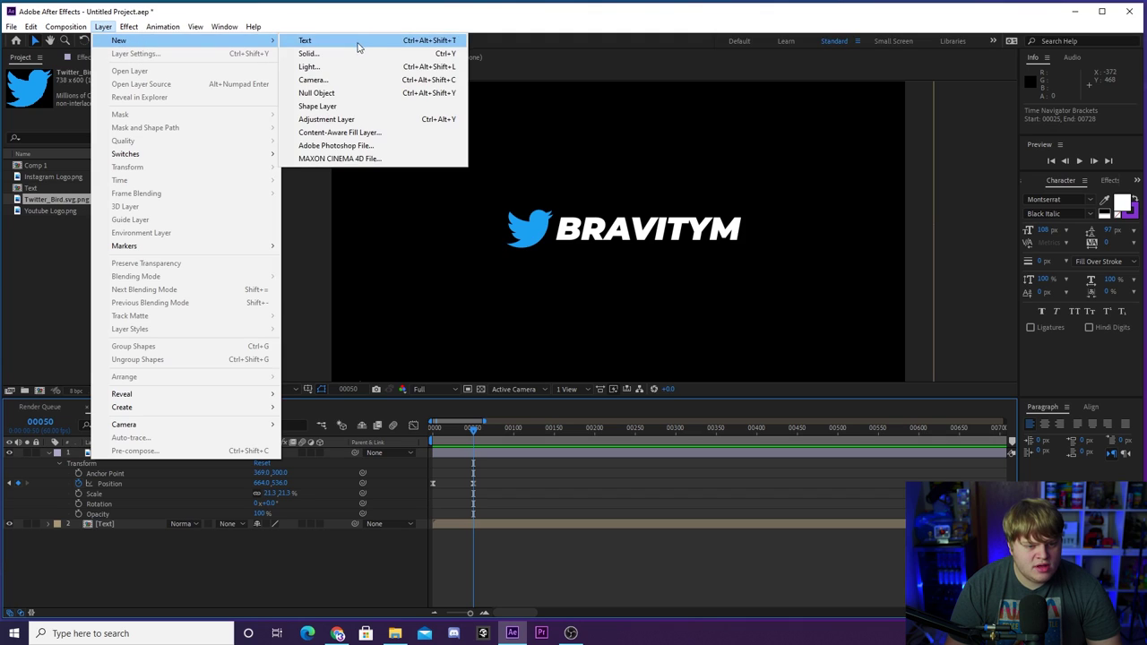
left_click(339, 55)
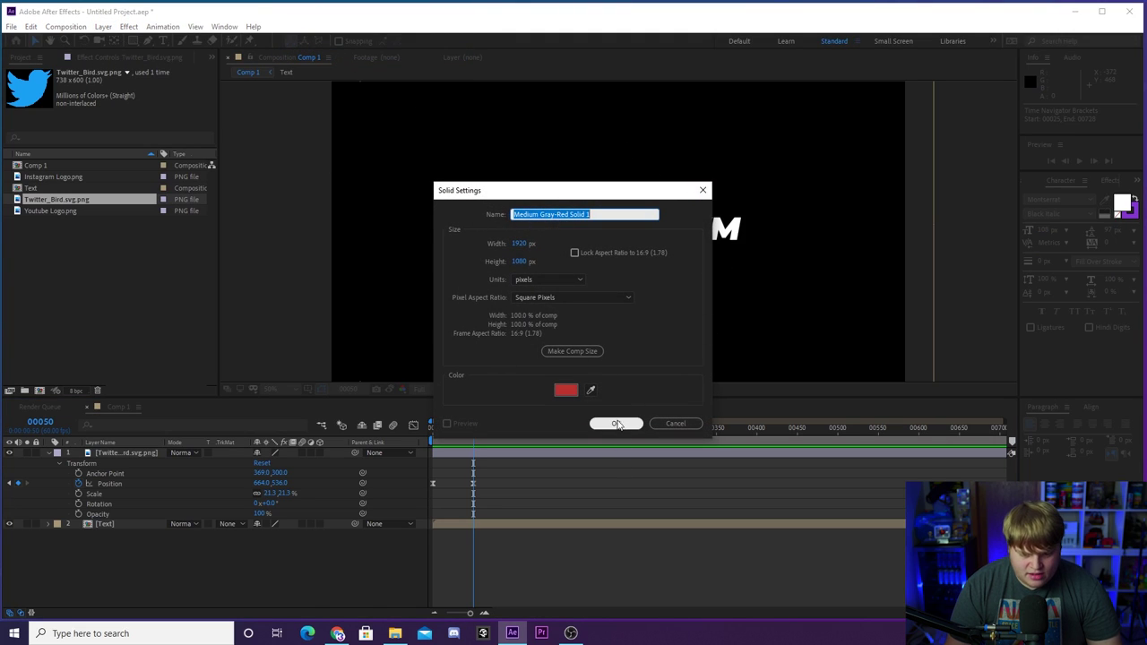
left_click(615, 424)
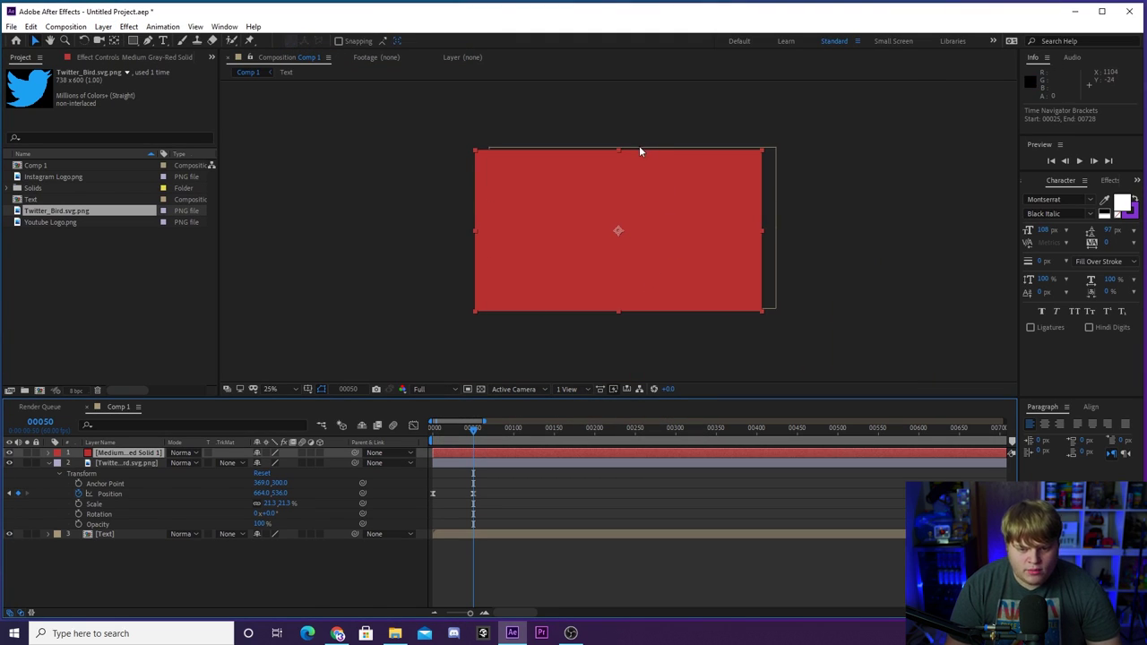
- Reduce the red solid's height and place it at about 964, 238 so its lower edge sits just above the Twitter logo and text
left_click_drag(616, 158, 630, 179)
scroll(636, 174, "up", 2)
scroll(626, 179, "down", 2)
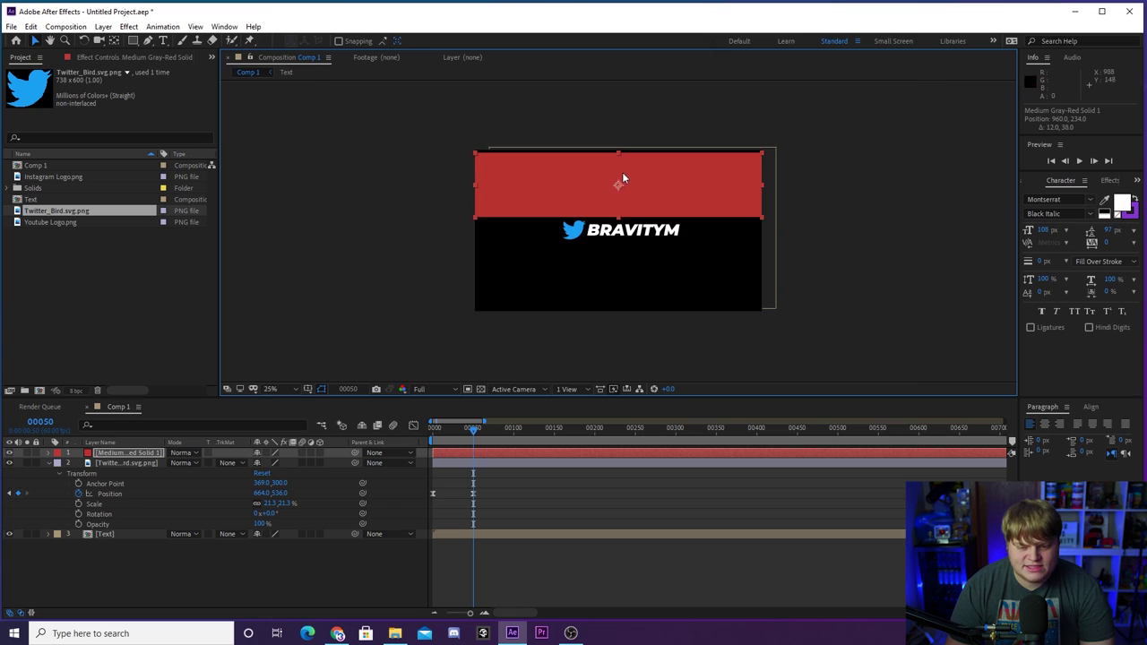
scroll(624, 188, "up", 2)
left_click_drag(595, 177, 598, 178)
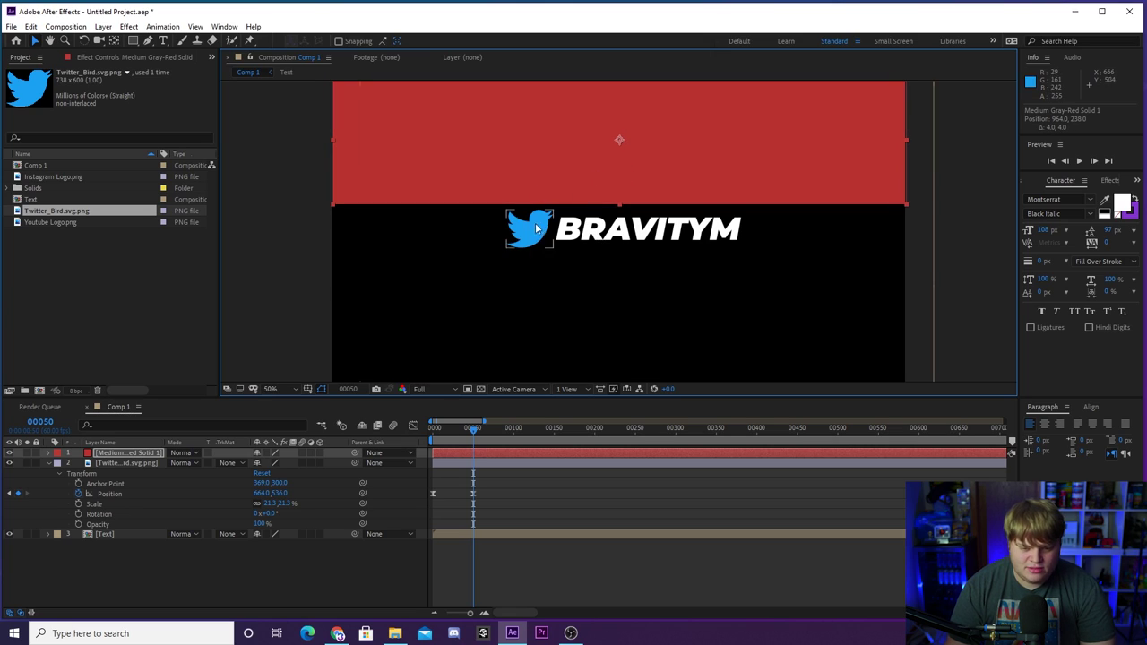
- At frame 20, set the Twitter logo layer's track matte to Alpha Inverted Matte using the red solid above it
left_click_drag(473, 438, 449, 446)
left_click(114, 461)
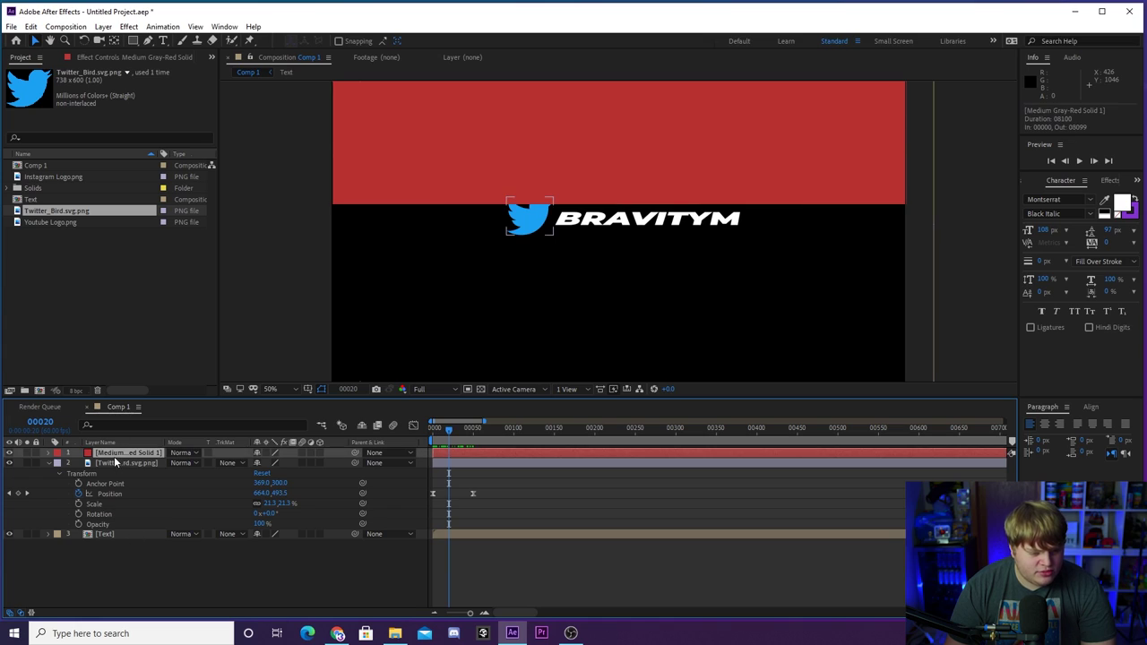
left_click(125, 463)
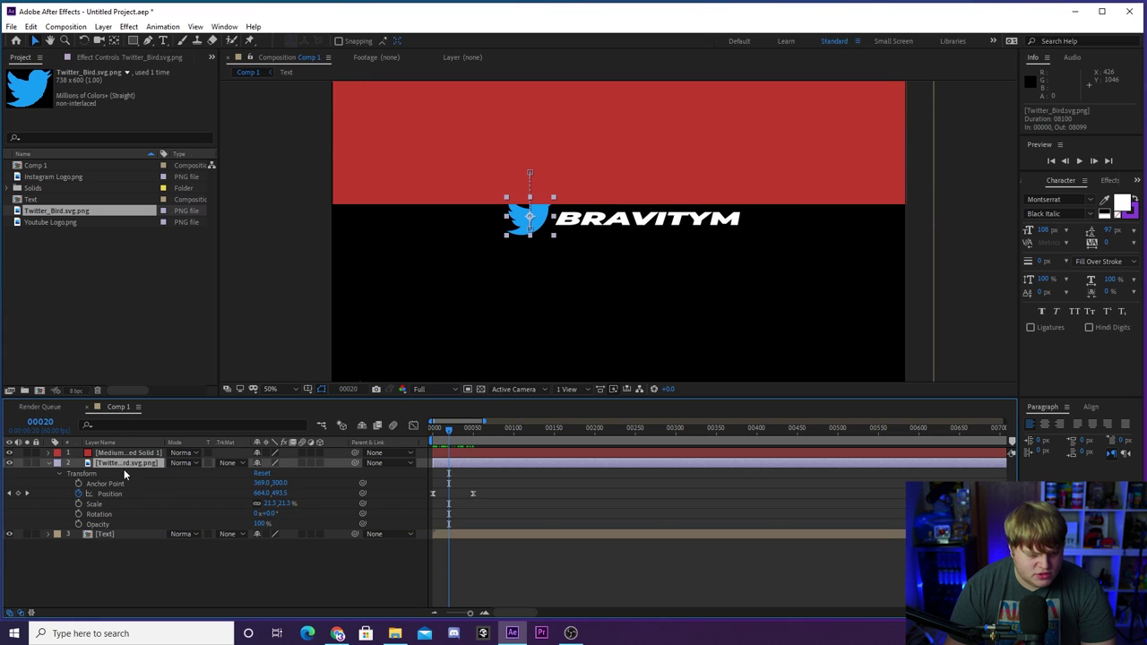
left_click(125, 454)
left_click(127, 462)
left_click(126, 454)
left_click(129, 463)
left_click(130, 453)
left_click(134, 462)
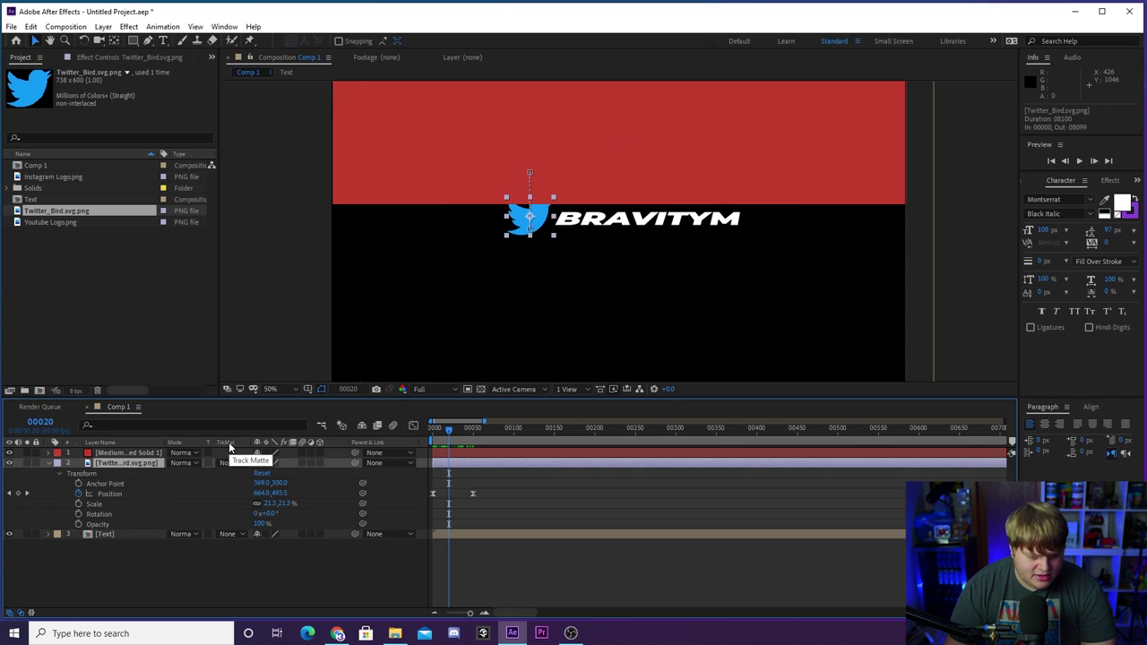
left_click(232, 463)
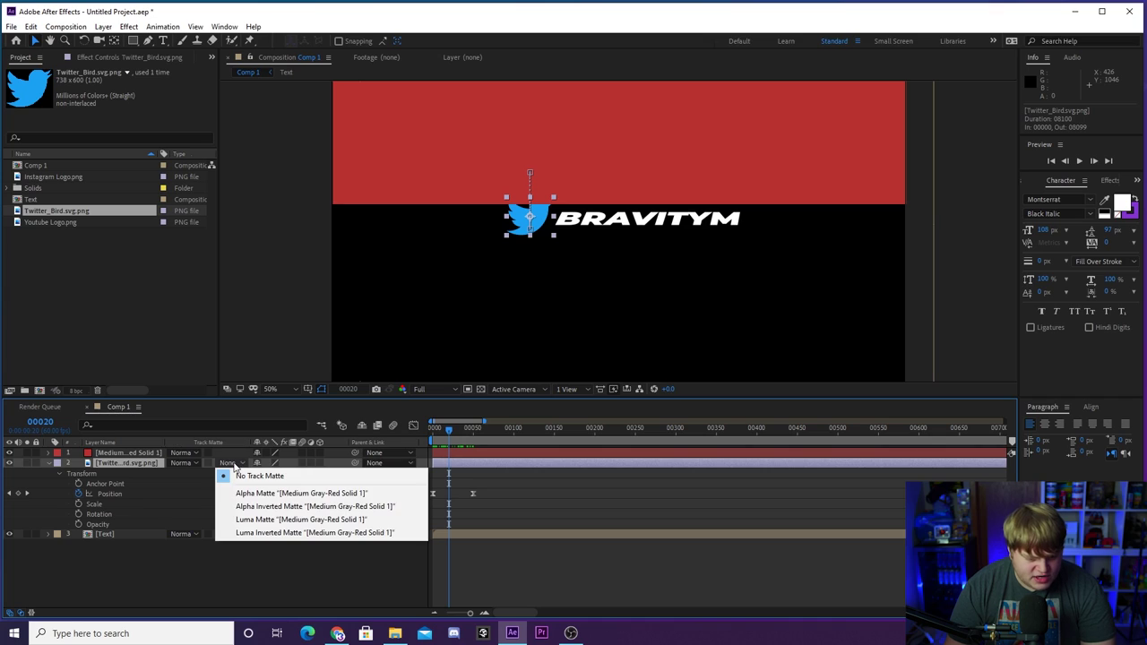
left_click(297, 507)
left_click(307, 559)
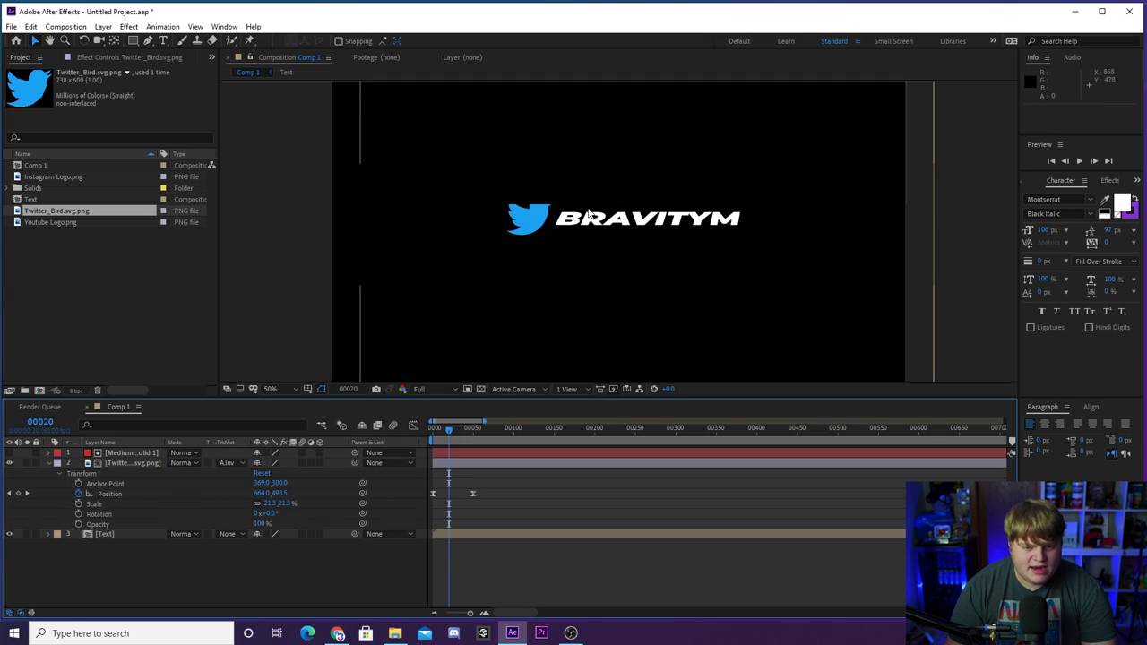
- Check the matted logo's reveal against the transparency grid, switch the grid off again and play the animation from frame 0
left_click_drag(461, 431, 449, 454)
left_click(481, 390)
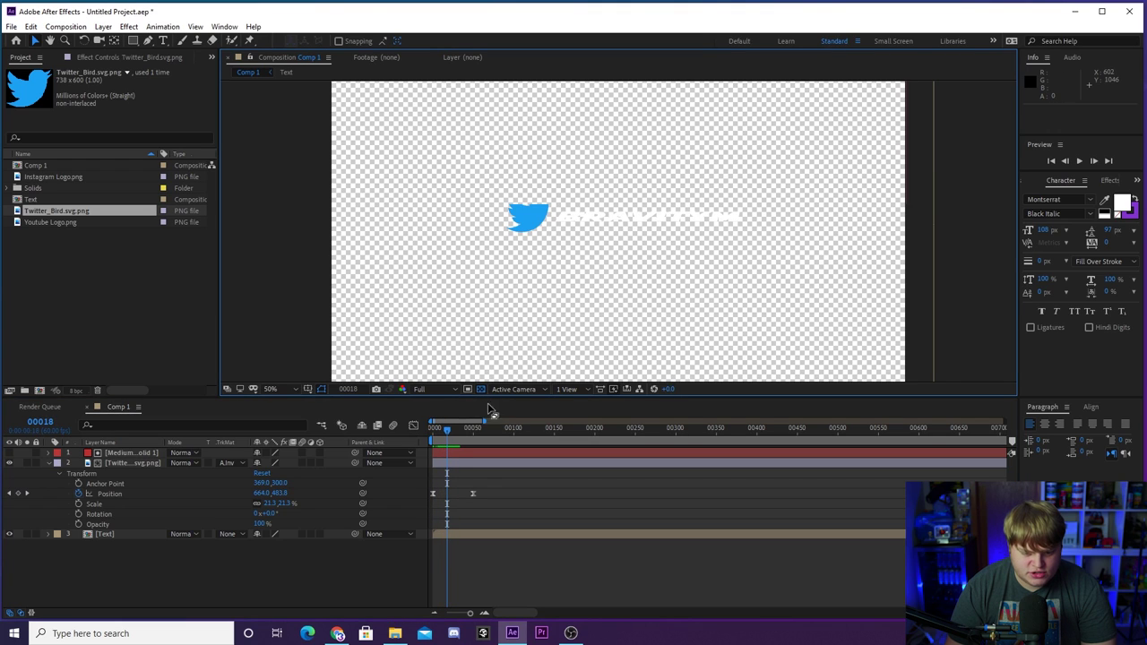
mouse_move(453, 438)
left_mouse_down()
mouse_move(441, 428)
mouse_move(459, 430)
mouse_move(420, 421)
mouse_move(439, 421)
left_mouse_up()
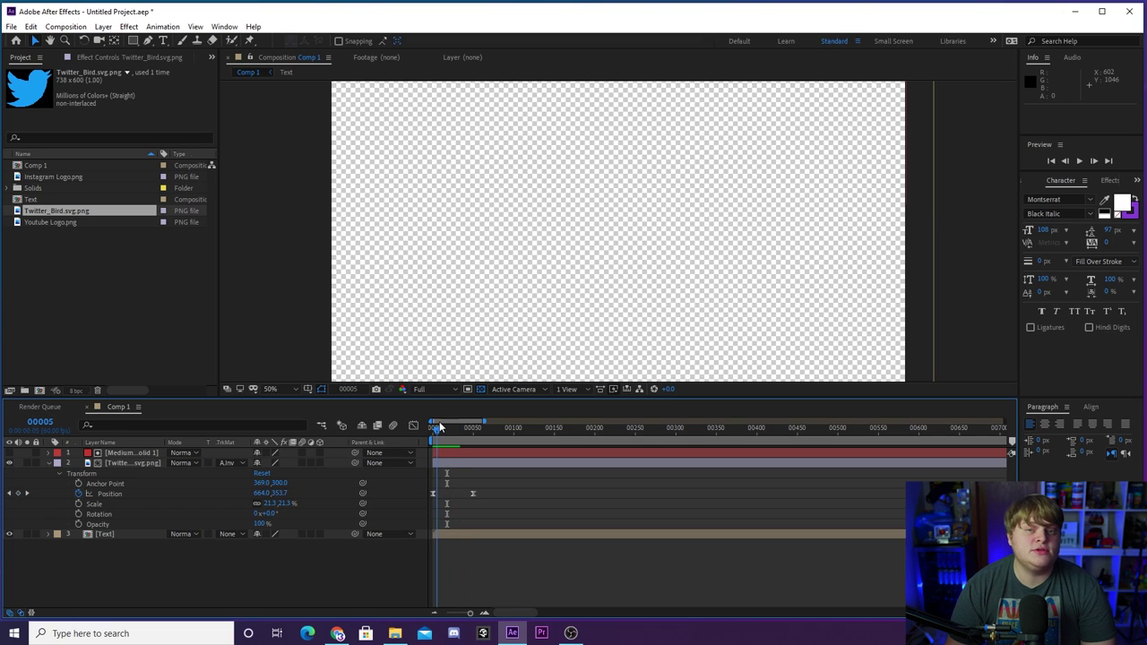
left_click(481, 390)
left_click(438, 440)
key("space")
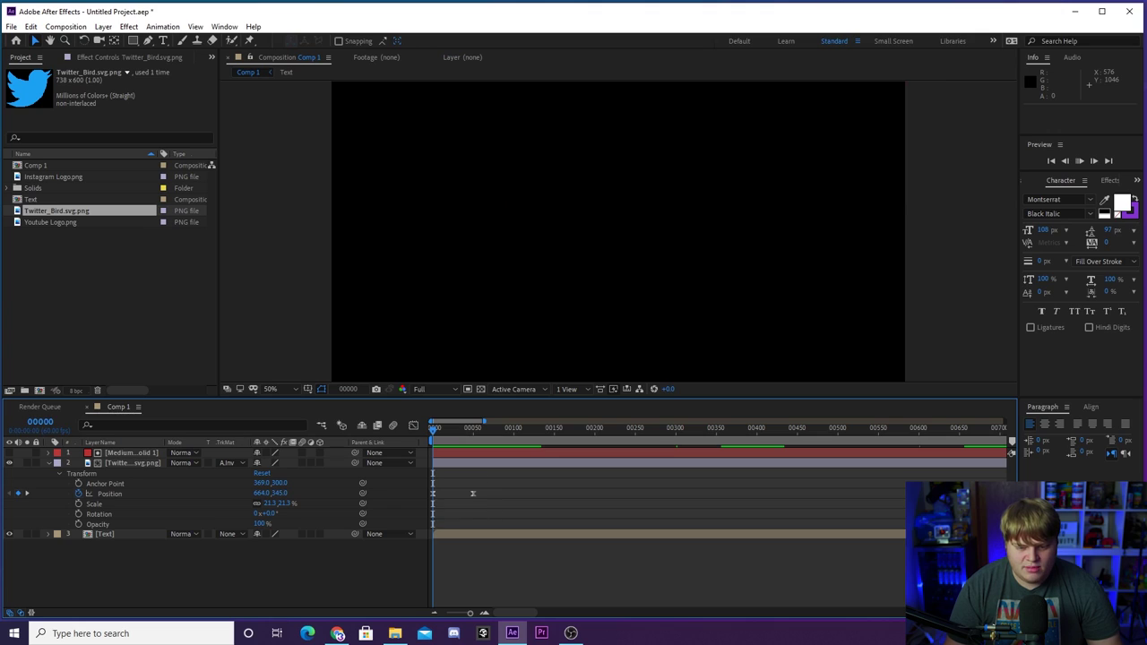
scroll(556, 268, "down", 2)
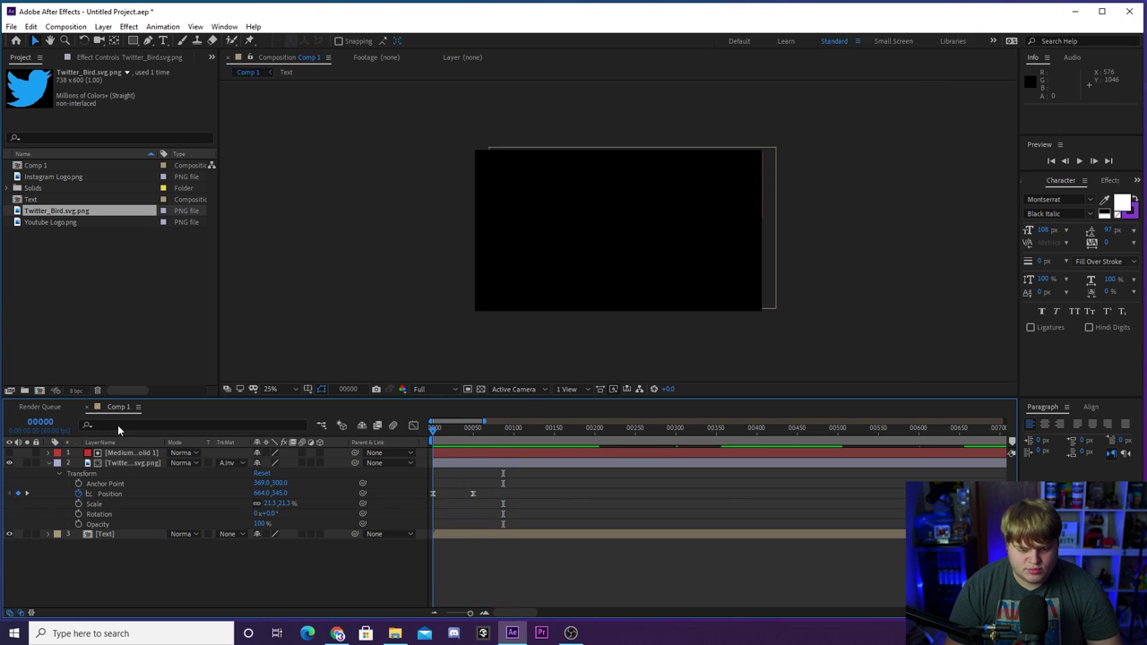